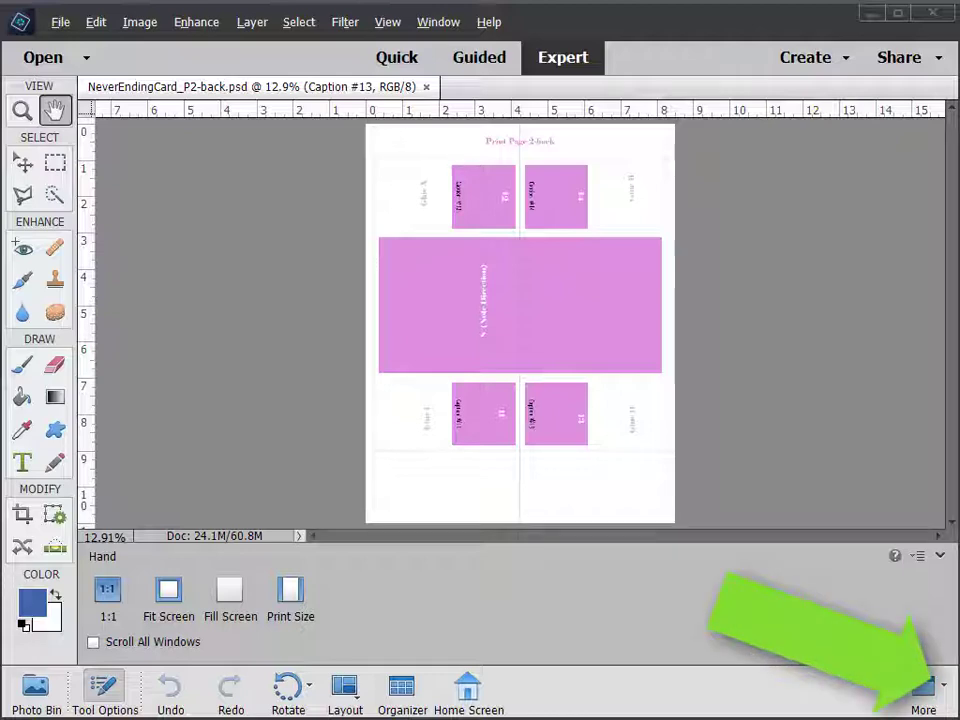
Open the More panel list at the bottom right of the workspace
left_click(943, 697)
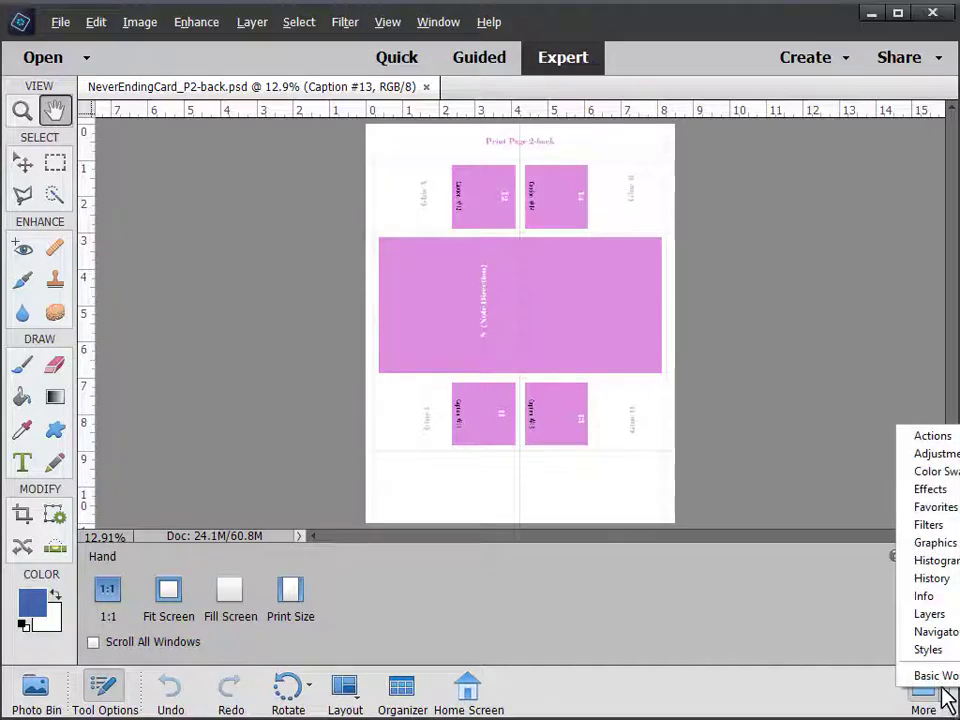
Show the Layers panel, zoom in to inspect the Caption #11–#14 boxes, then fit the page back on screen
left_click(931, 617)
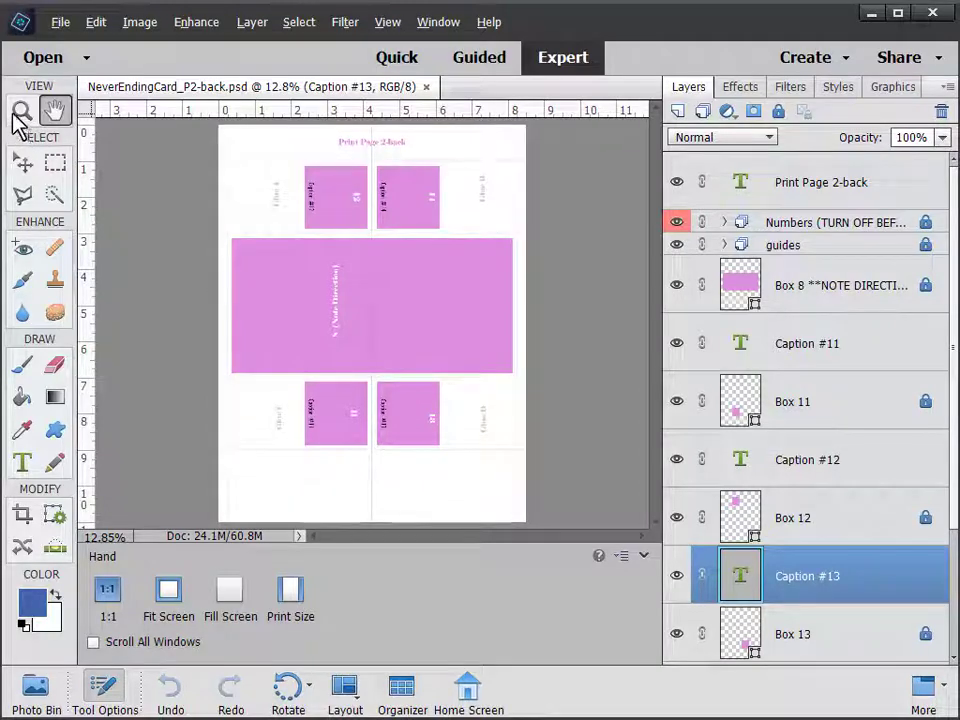
left_click(21, 111)
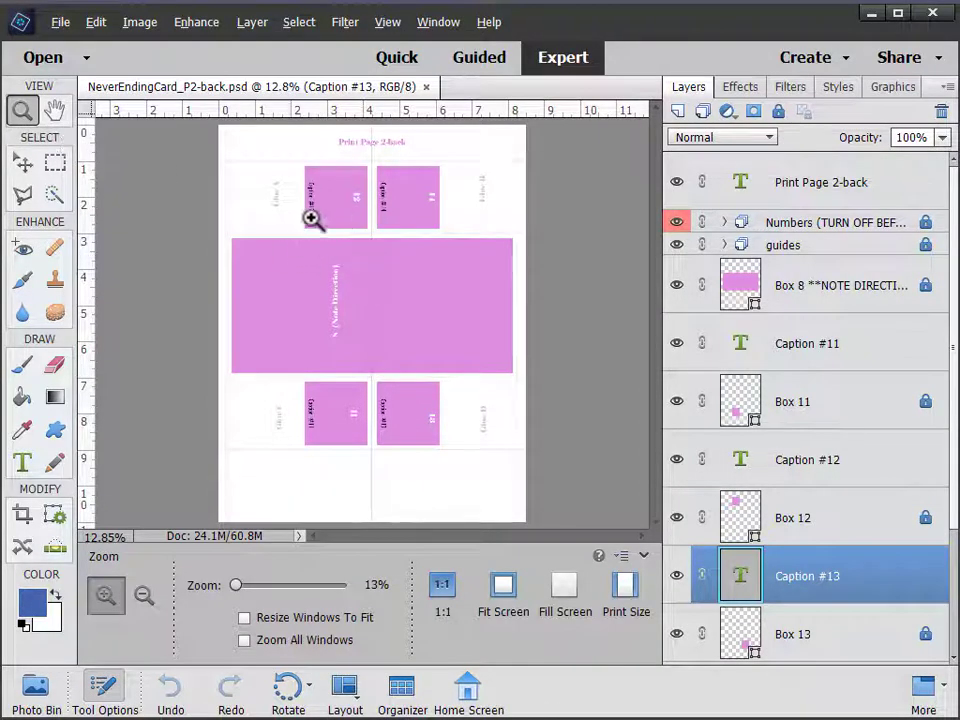
left_click_drag(303, 178, 446, 303)
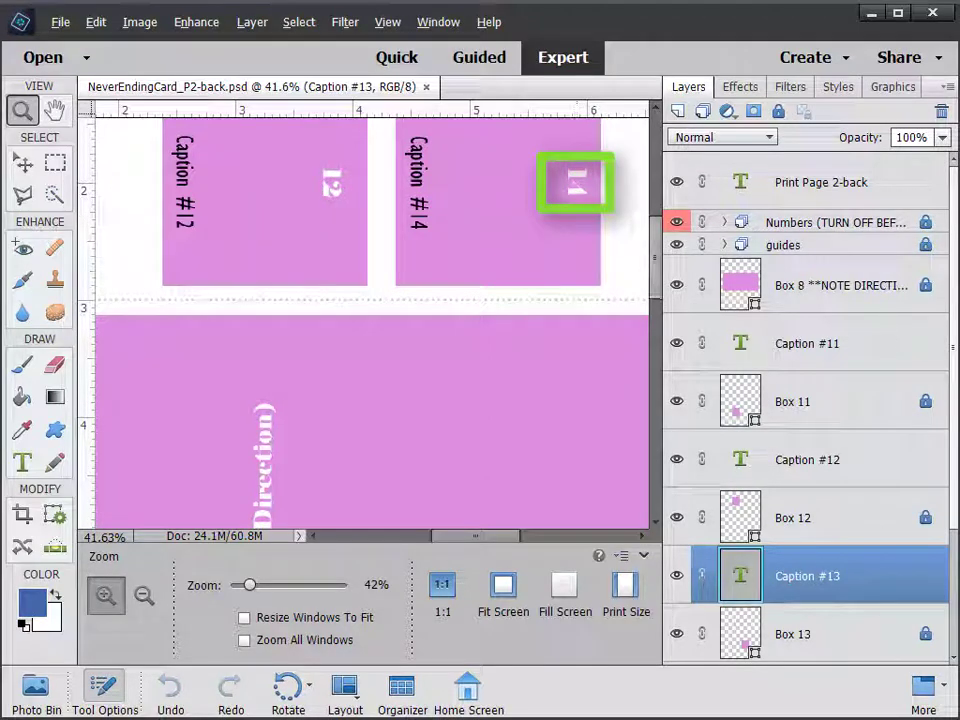
scroll(808, 408, "down", 3)
scroll(808, 408, "down", 2)
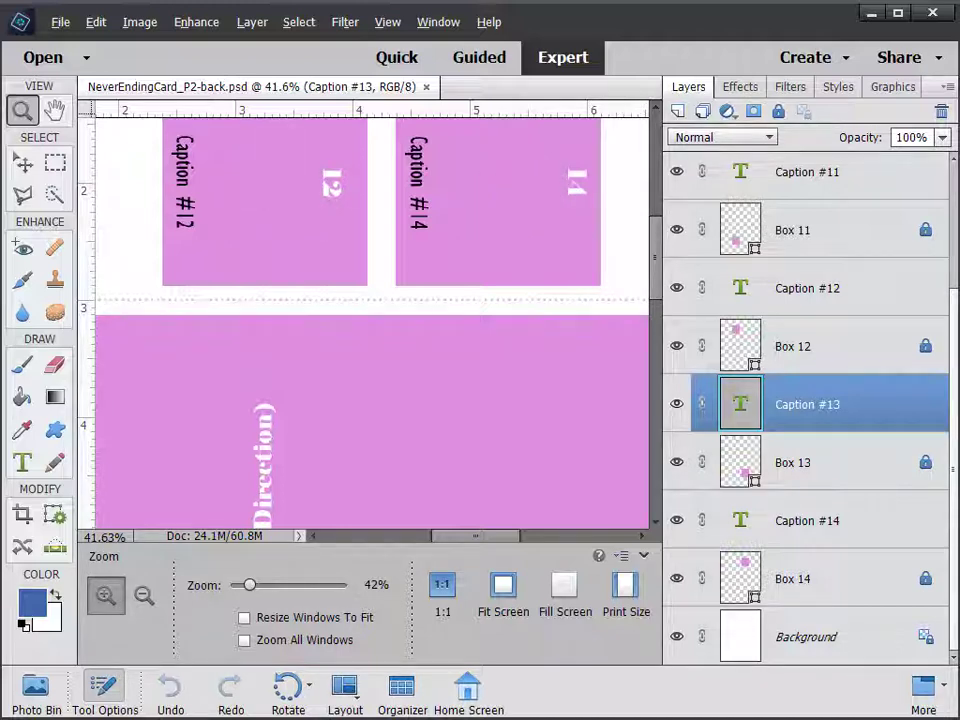
left_click_drag(655, 257, 655, 304)
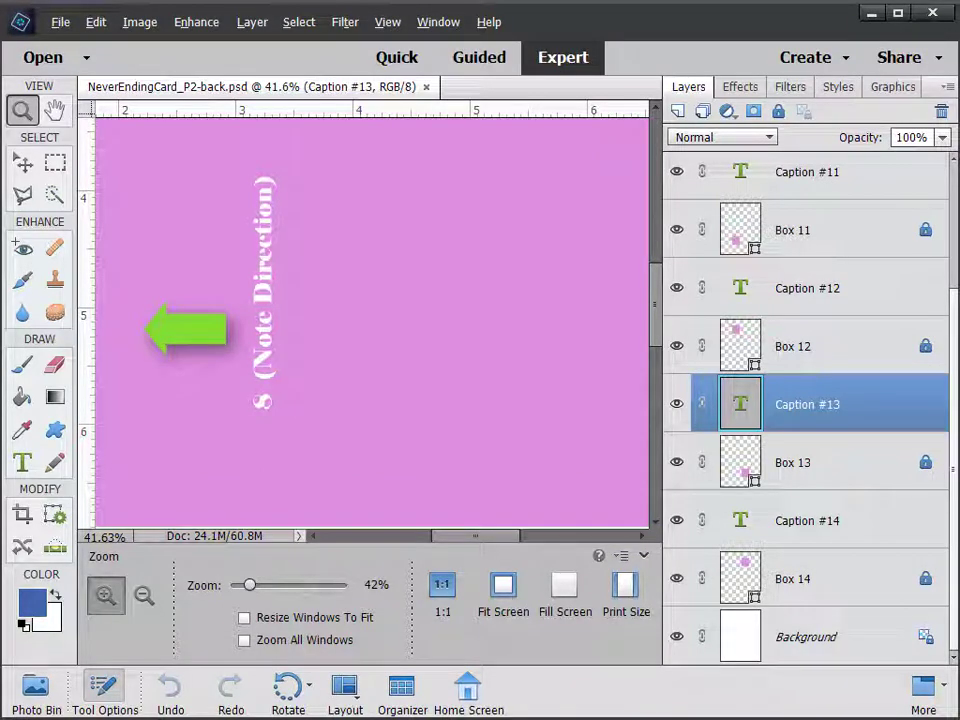
key("h")
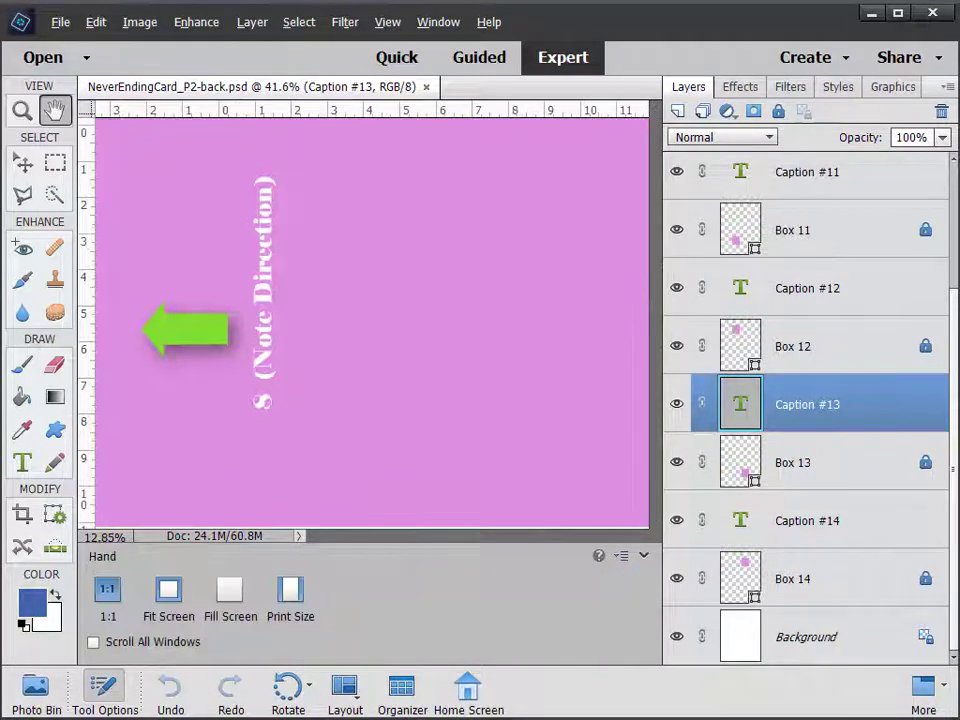
key("ctrl+0")
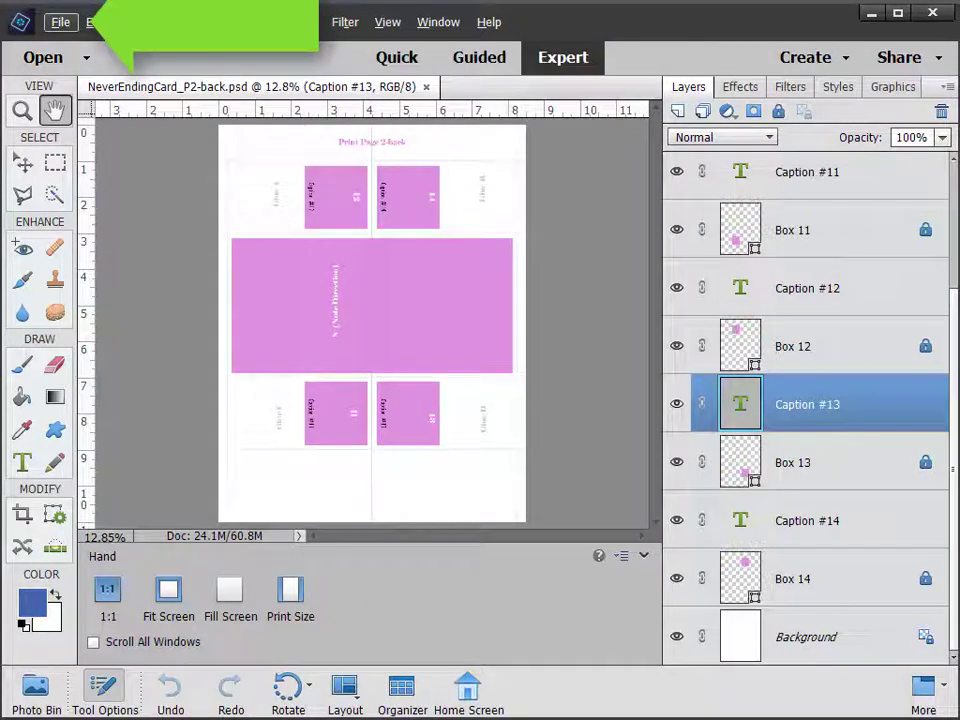
Place 20200411_170259.jpg from the KidsPhotos folder onto the back page
left_click(60, 22)
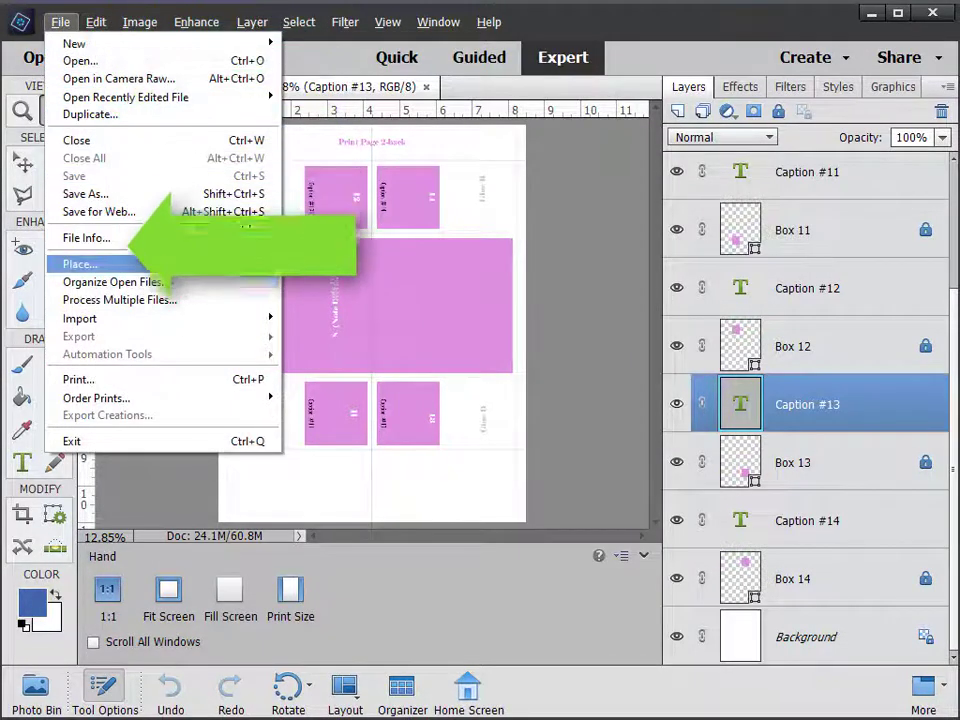
left_click(80, 264)
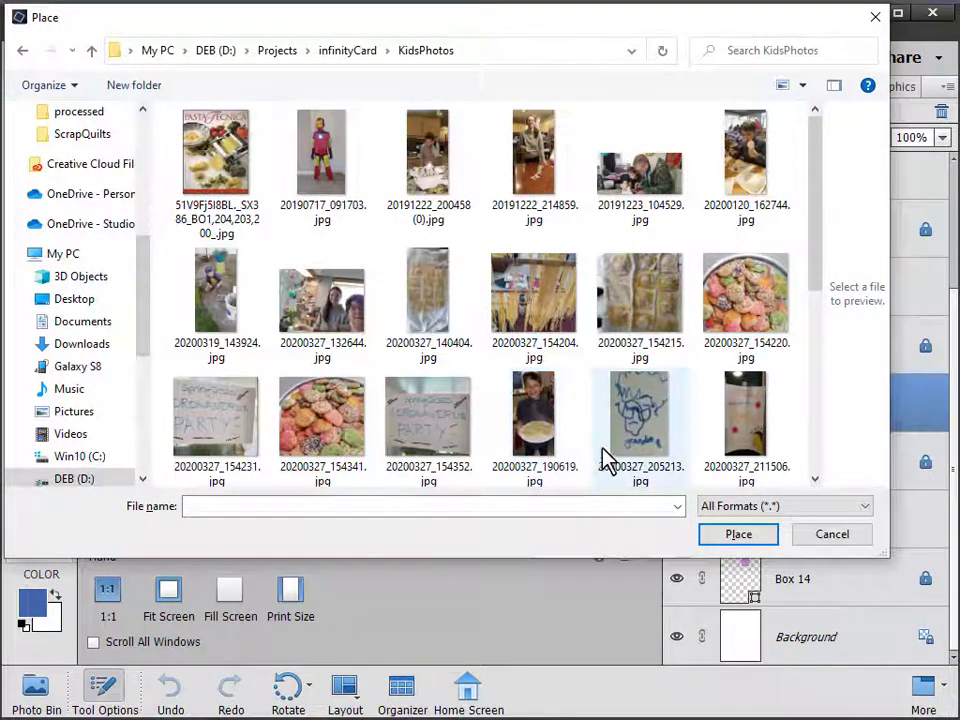
scroll(822, 310, "down", 1)
scroll(826, 330, "down", 1)
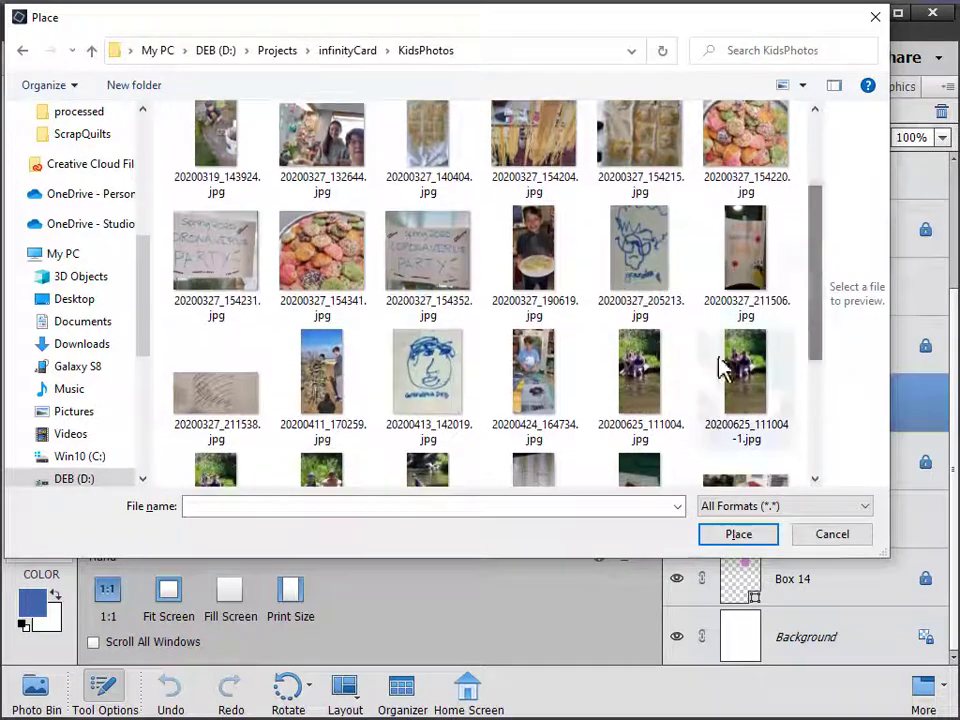
scroll(733, 366, "down", 1)
left_click(333, 388)
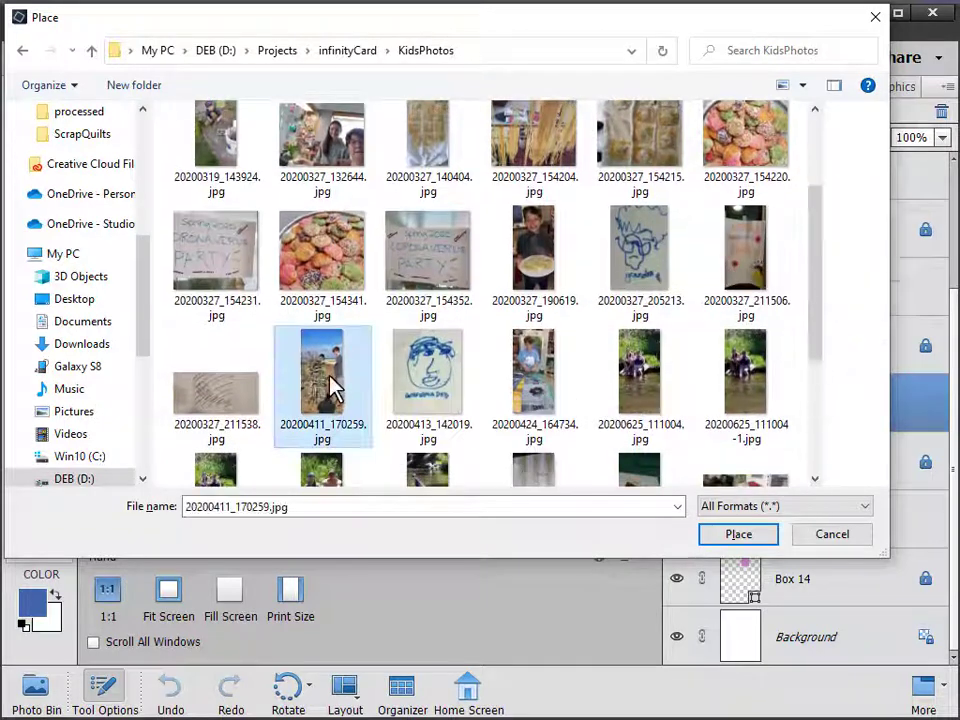
left_click(738, 535)
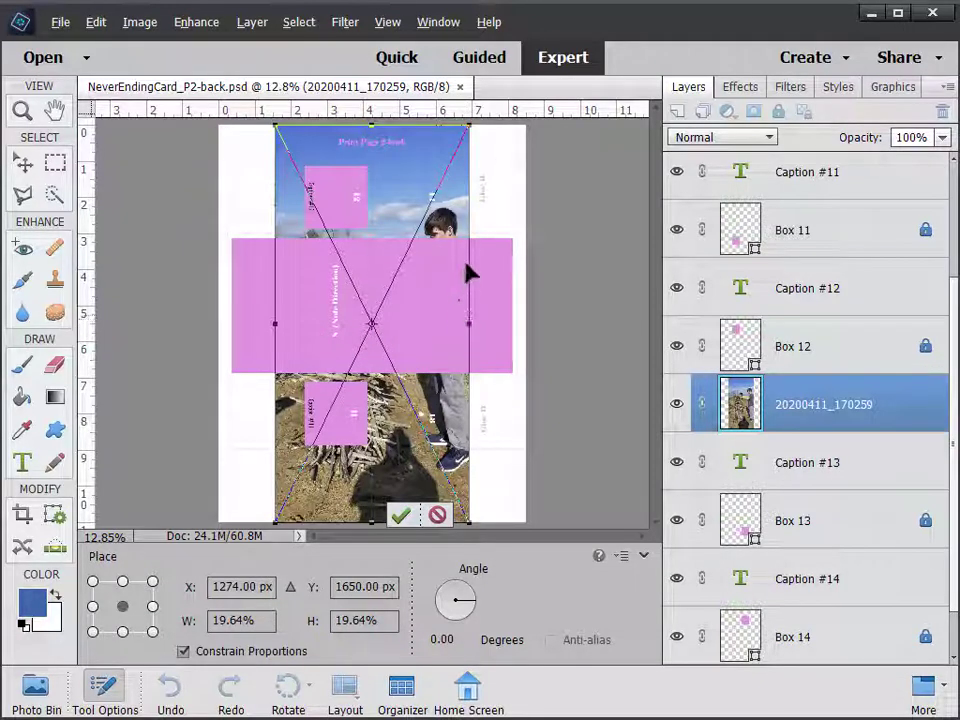
Commit the placed photo and move its layer up to just above Box 8
left_click(401, 515)
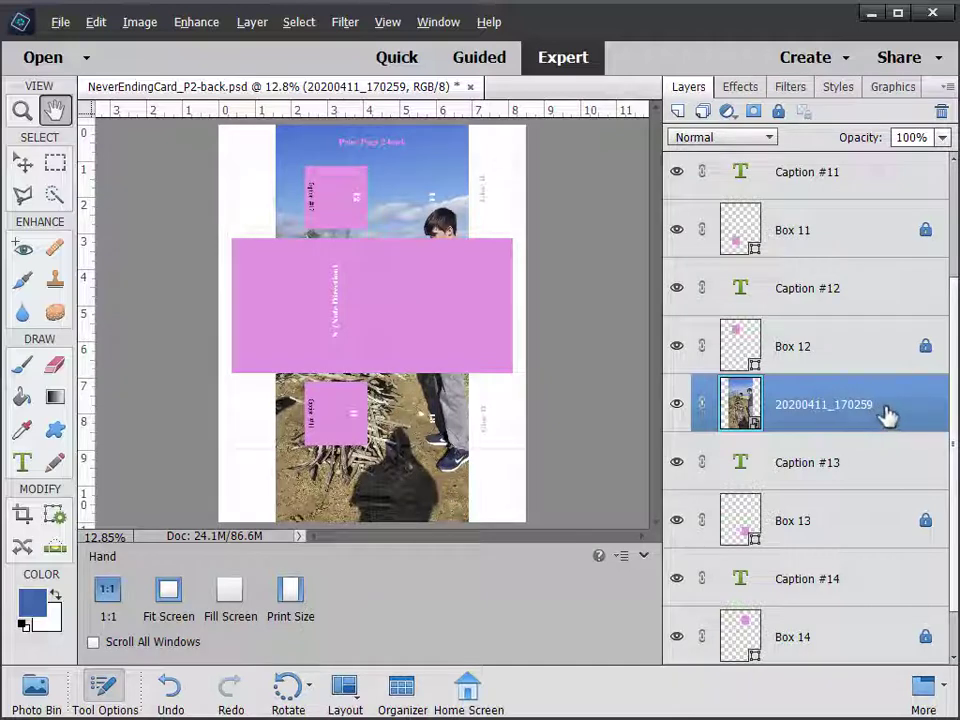
left_click_drag(893, 416, 872, 266)
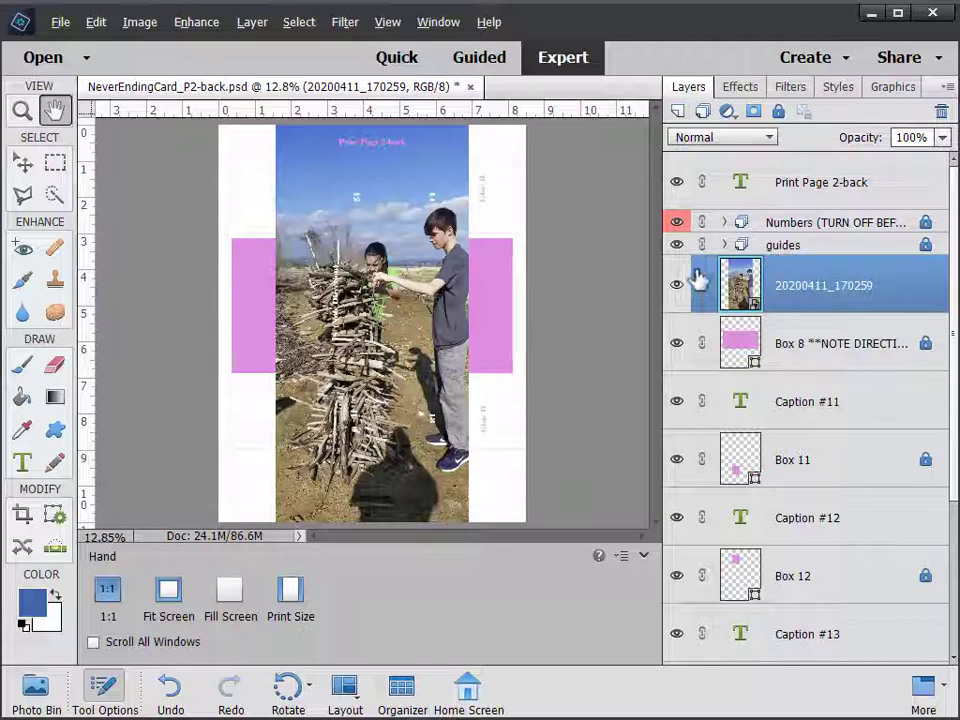
left_click(28, 165)
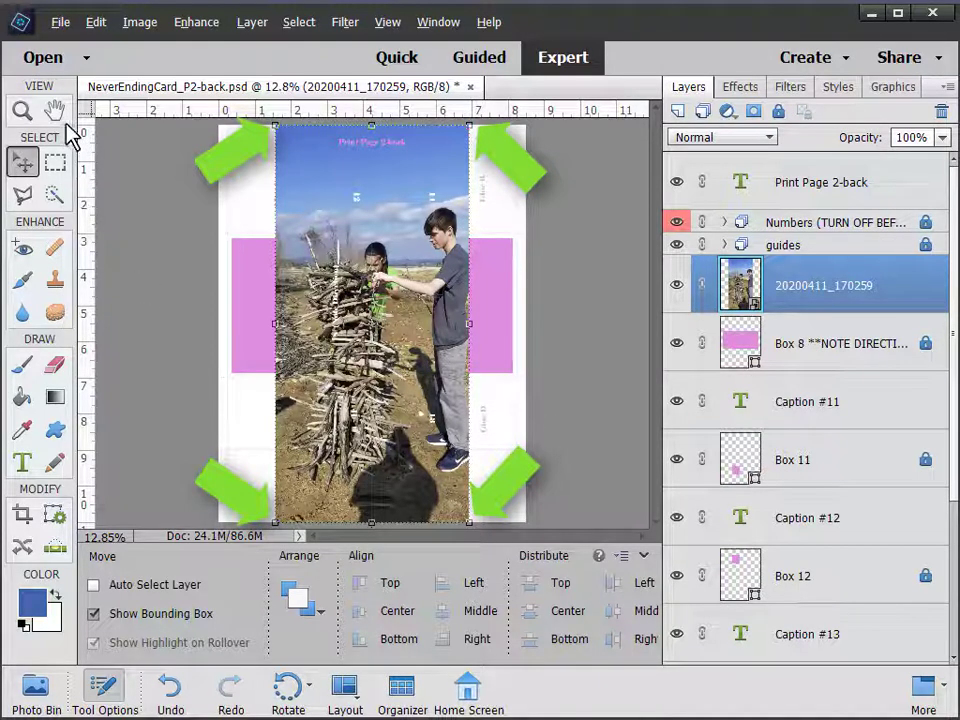
Rotate the 20200411_170259 photo -90° so it lies sideways across the central box
left_click(22, 110)
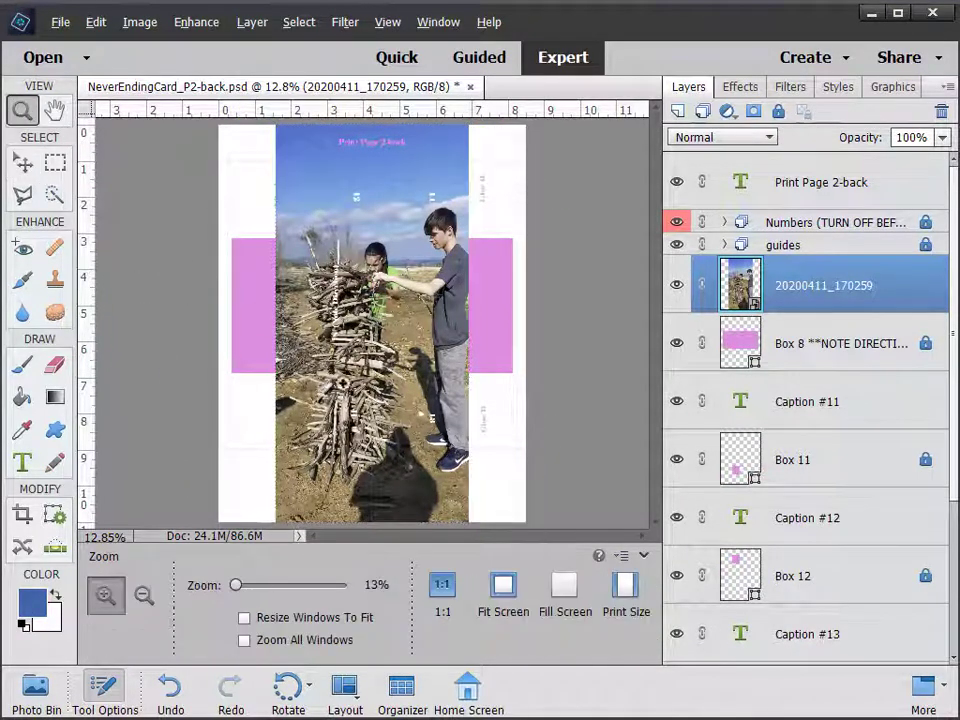
left_click_drag(240, 592, 238, 592)
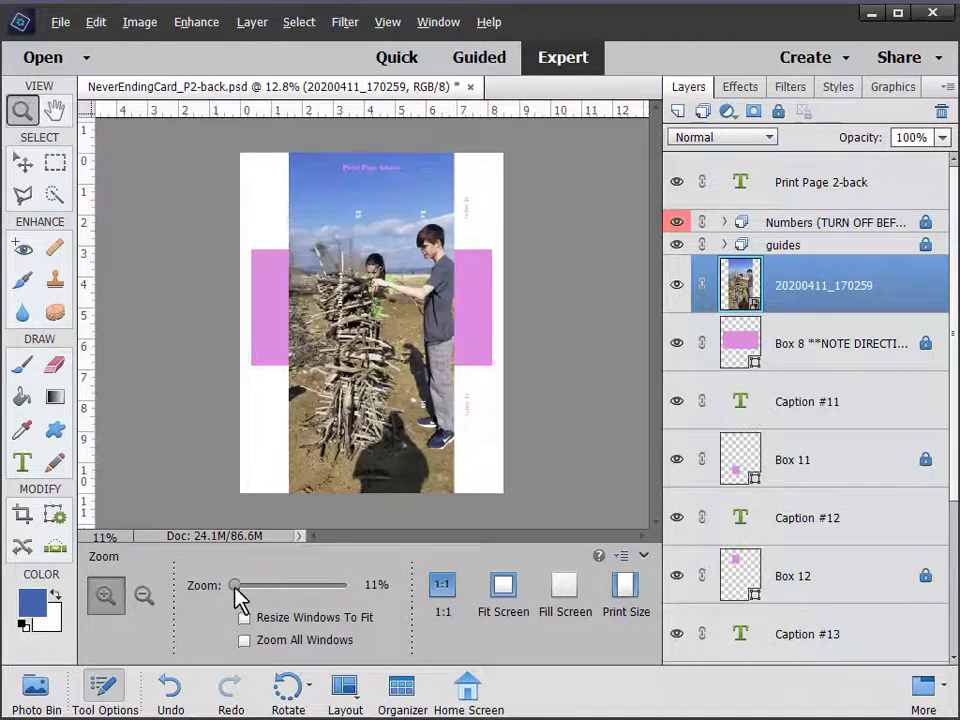
left_click(22, 164)
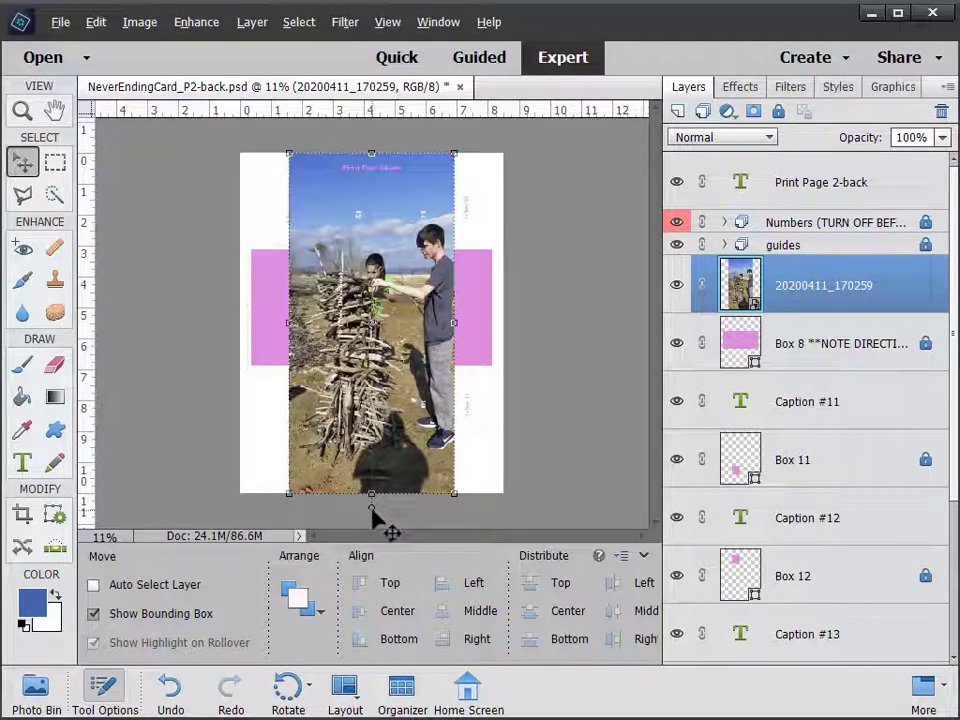
left_click_drag(371, 511, 555, 322)
left_click_drag(500, 291, 443, 343)
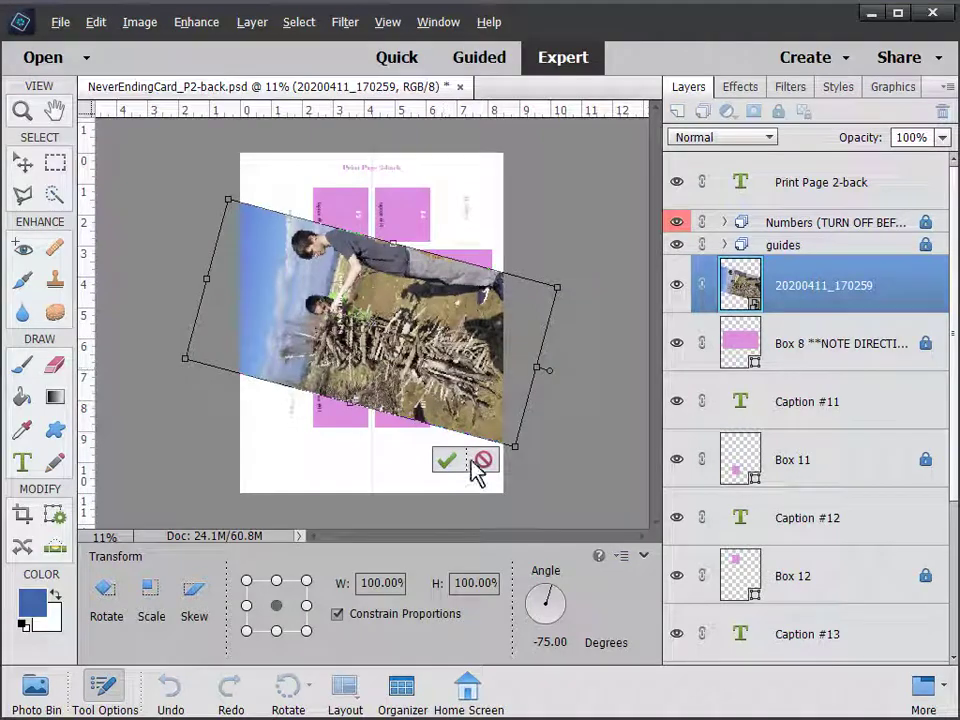
left_click(484, 461)
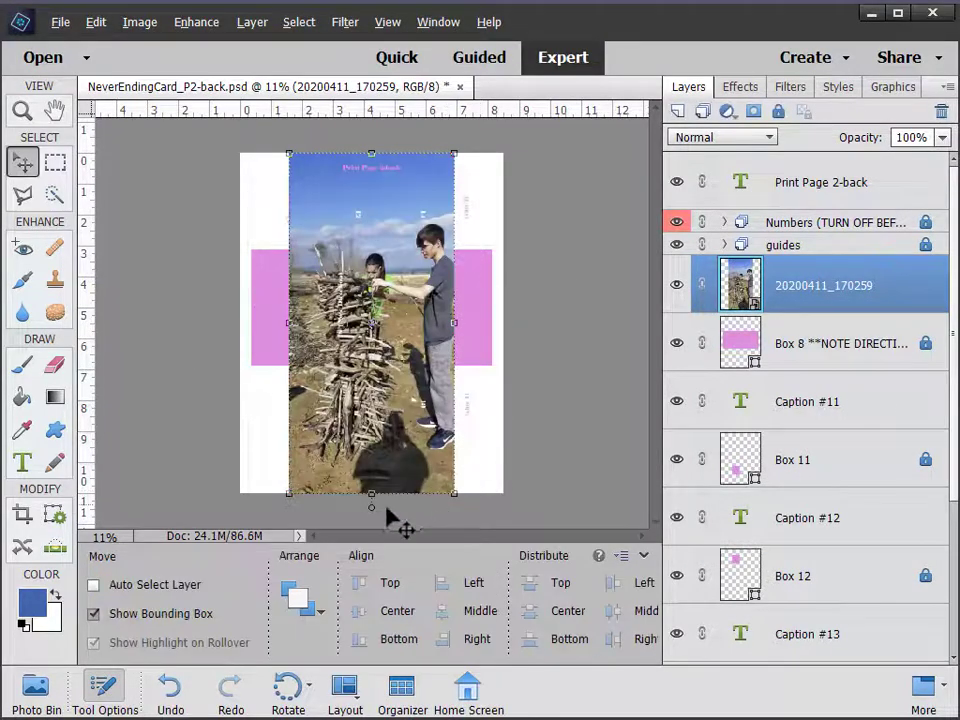
left_click_drag(371, 515, 558, 325)
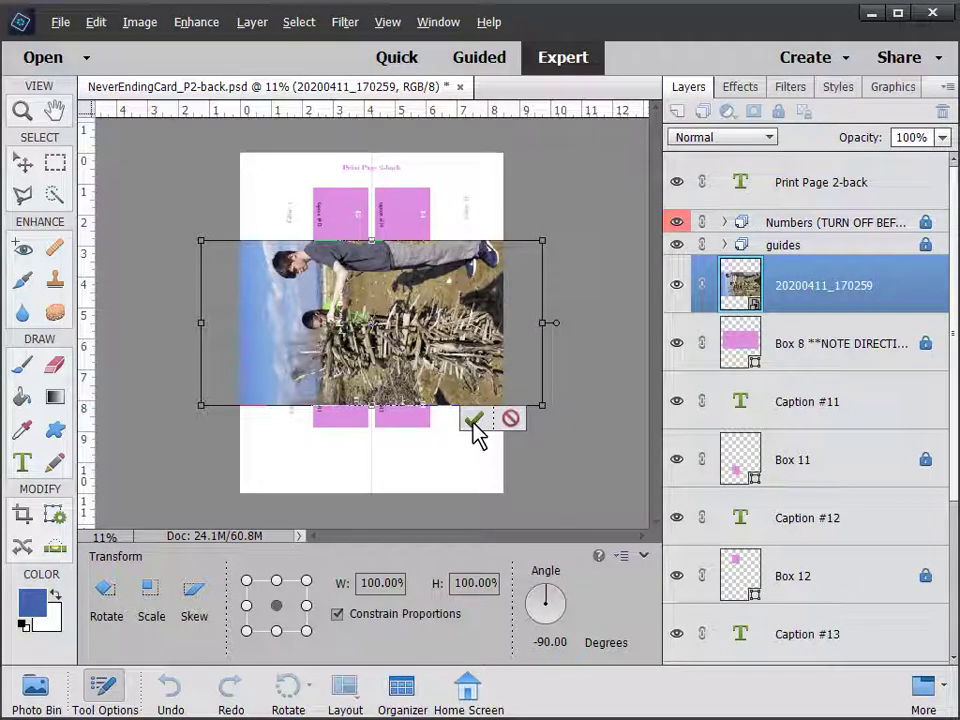
left_click(474, 421)
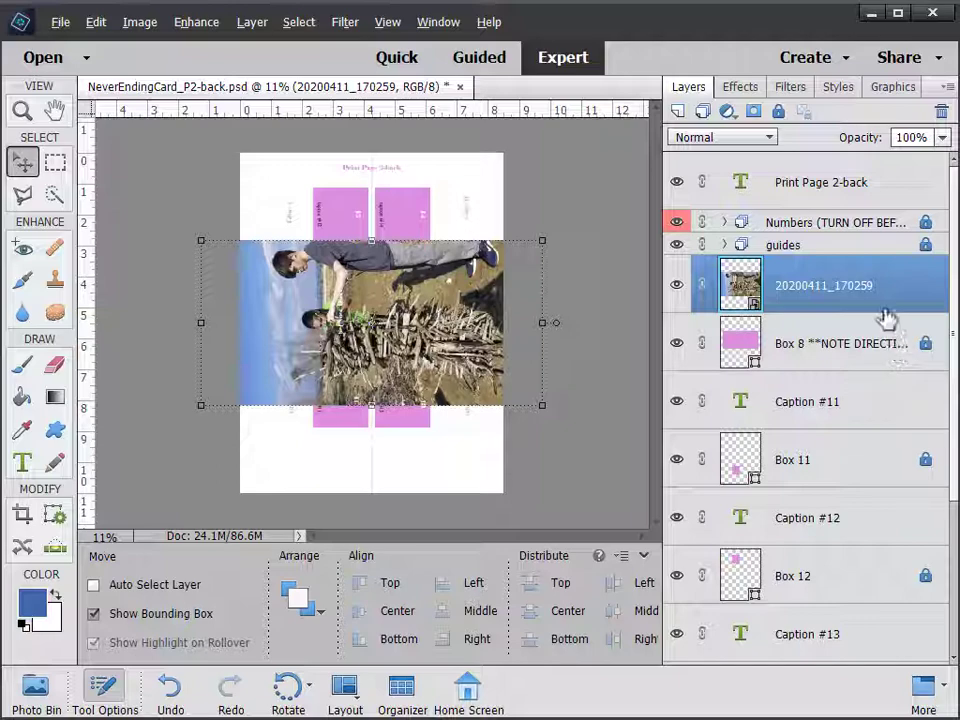
Clip the 20200411_170259 photo layer to Box 8 with Create Clipping Mask
left_click(251, 24)
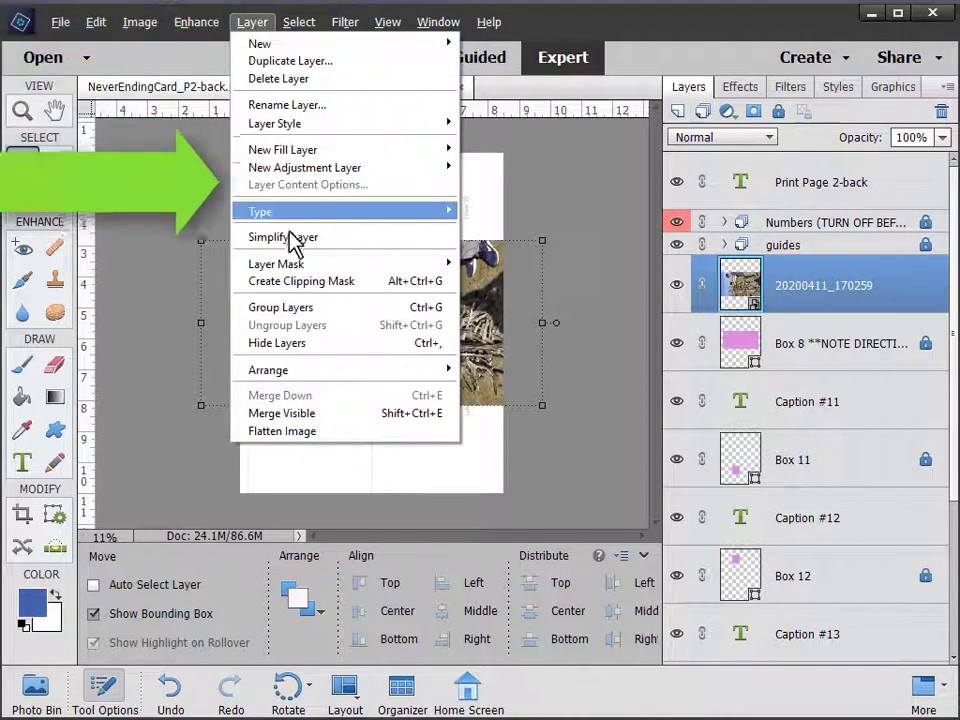
left_click(320, 284)
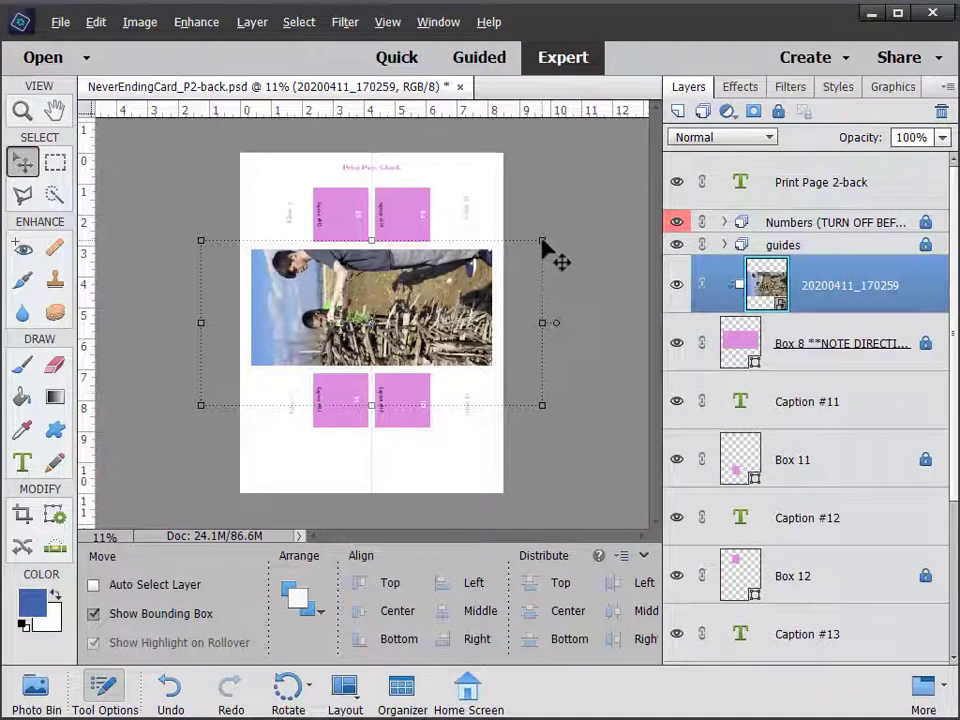
Scale the clipped photo to 78.75%, align it over Box 8, and commit
left_click_drag(543, 244, 513, 250)
left_click_drag(462, 300, 467, 293)
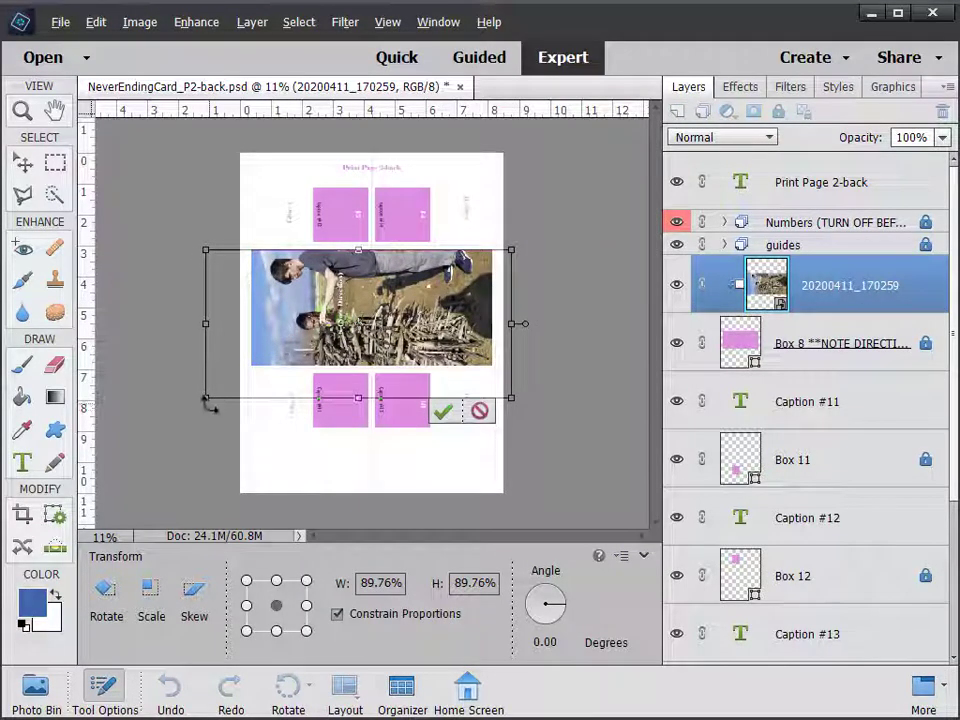
left_click_drag(207, 397, 240, 373)
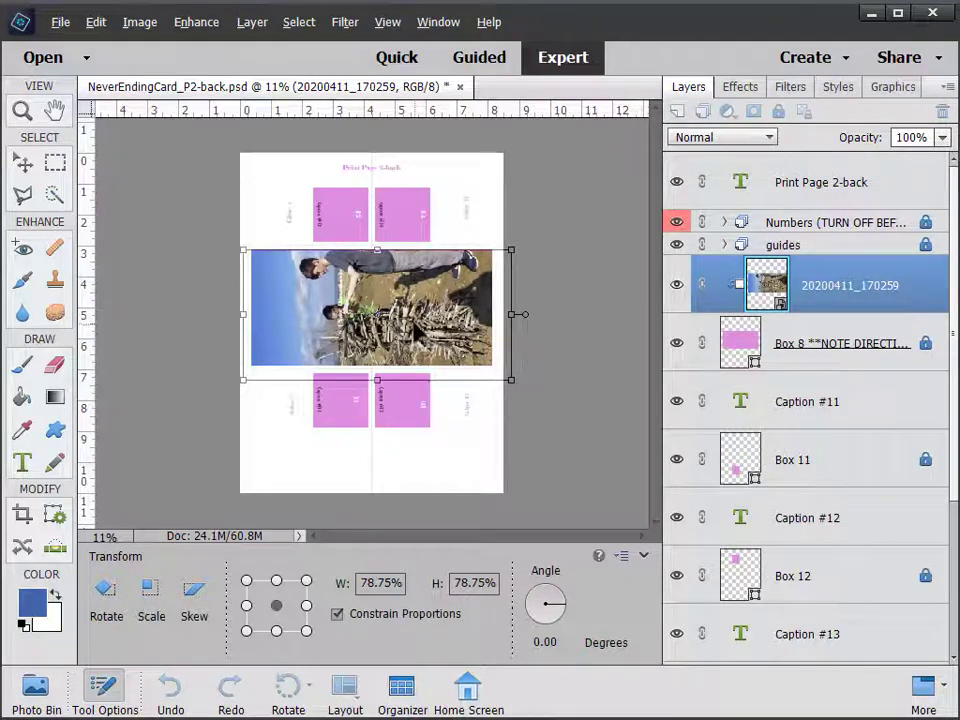
mouse_move(417, 333)
left_mouse_down()
mouse_move(413, 319)
mouse_move(412, 344)
left_mouse_up()
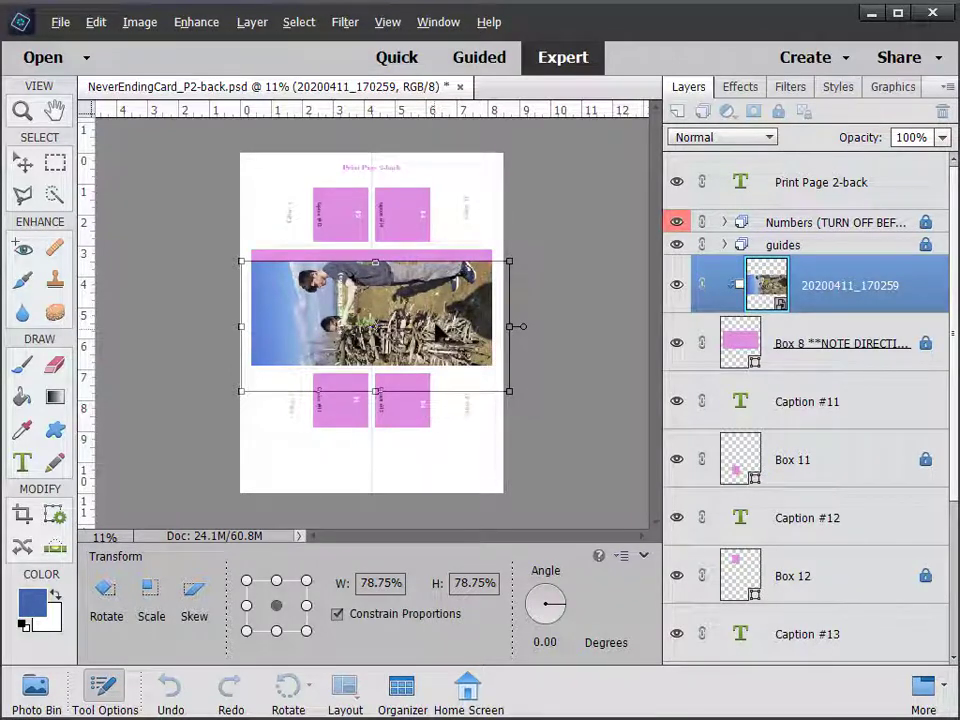
left_click_drag(438, 338, 440, 322)
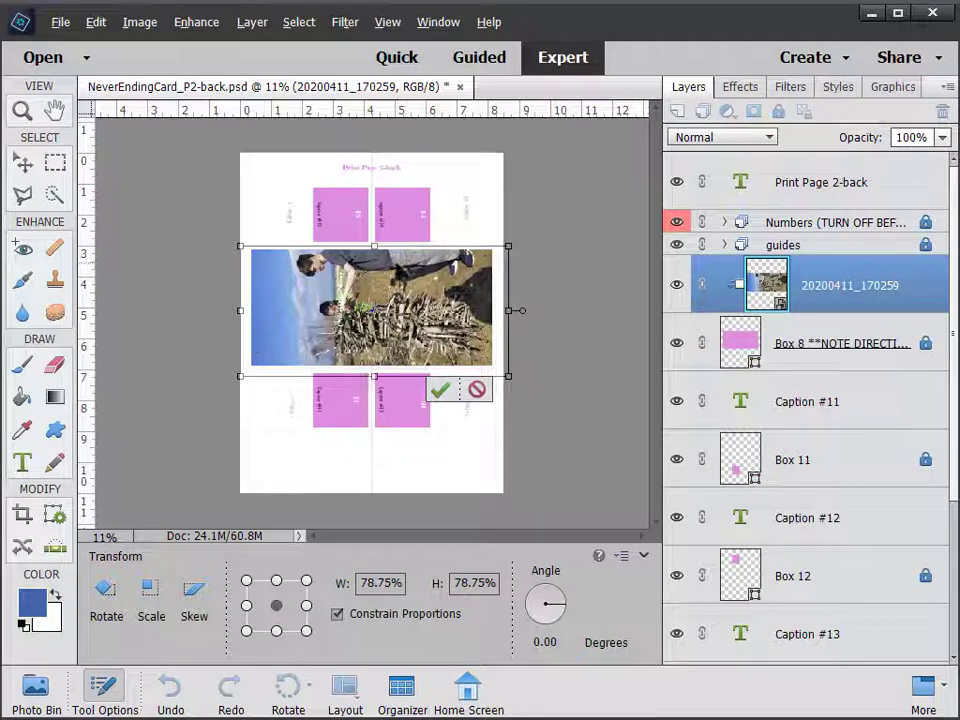
left_click(443, 392)
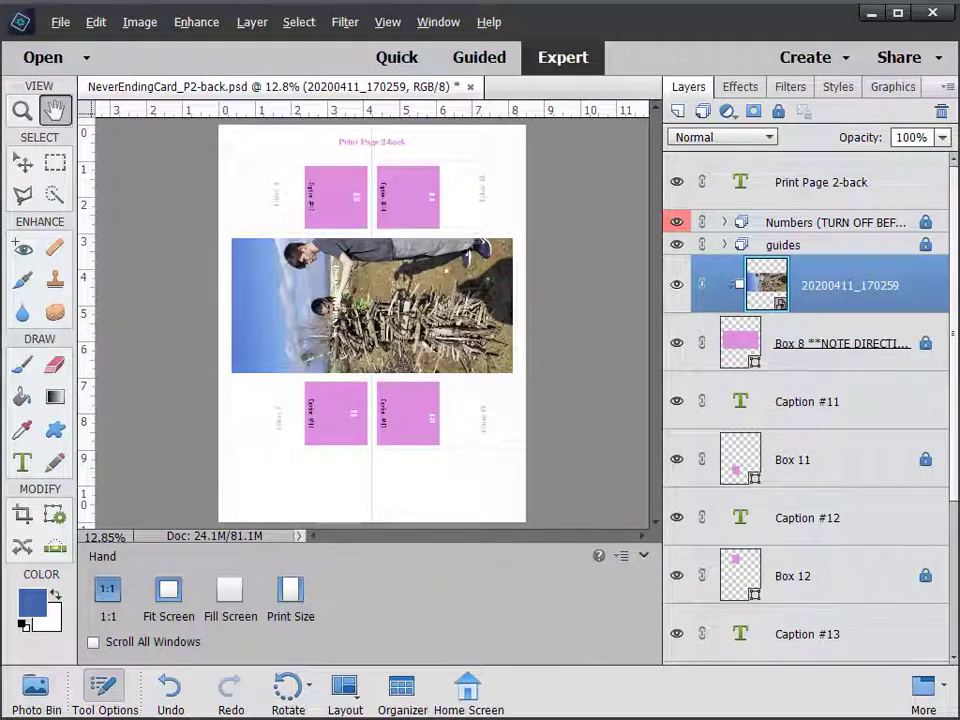
Place IMG-20180101-WA0000.jpg from KidsPhotos onto the back page and accept it
left_click(59, 28)
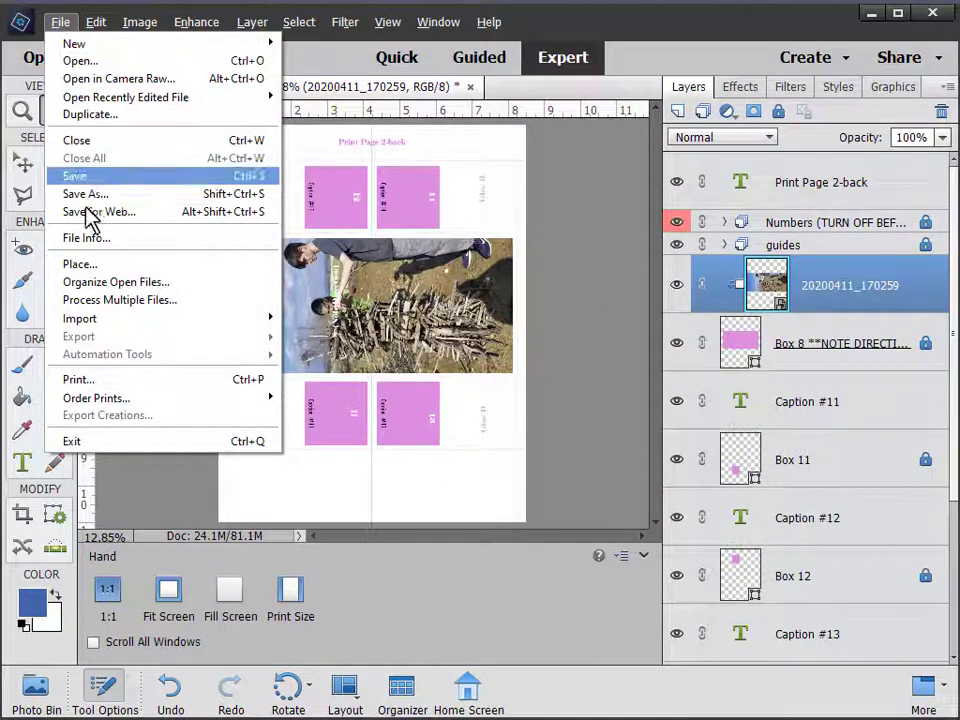
left_click(100, 266)
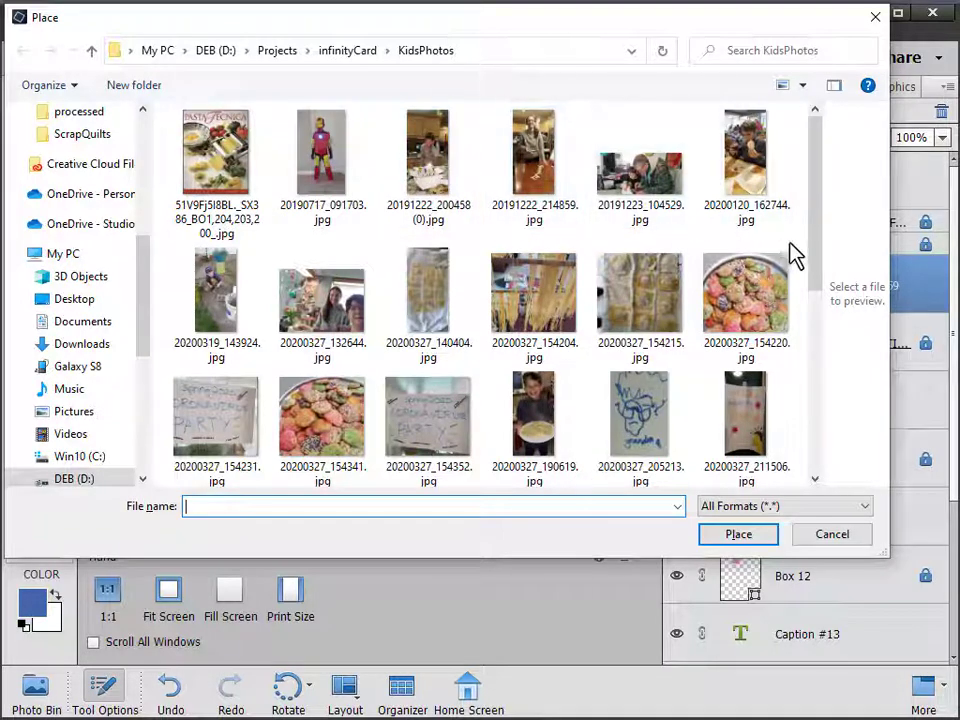
left_click_drag(814, 259, 825, 452)
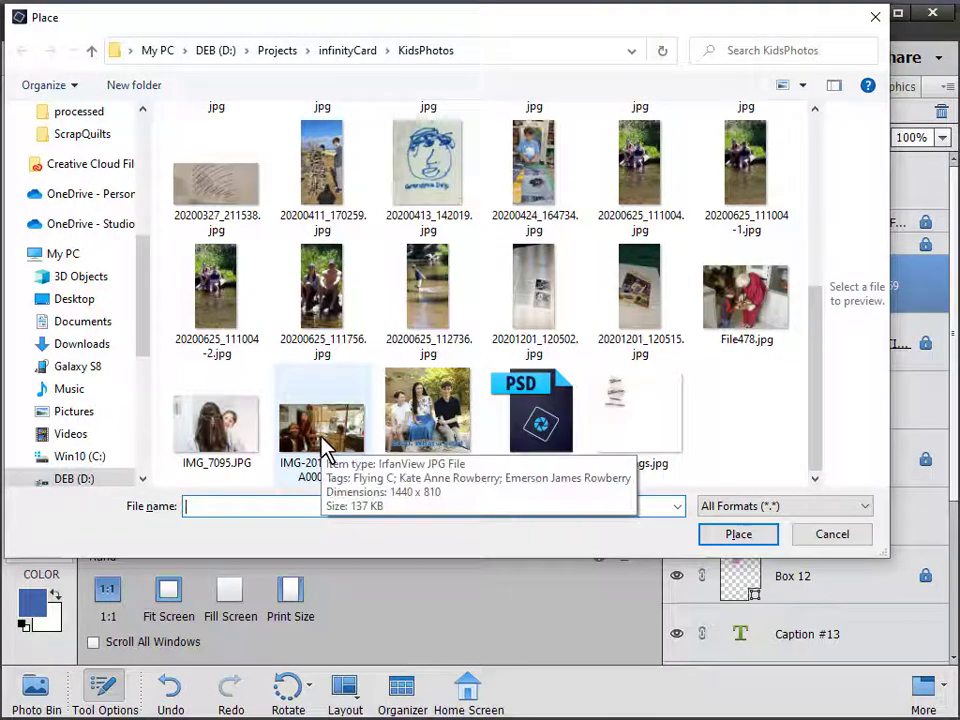
left_click(320, 440)
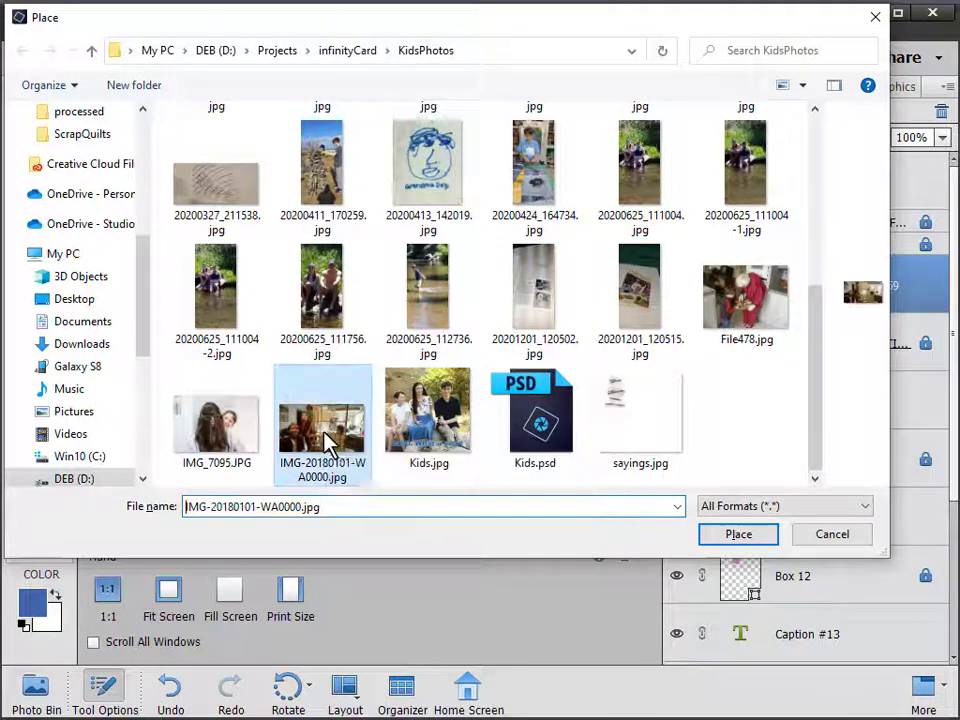
left_click(751, 535)
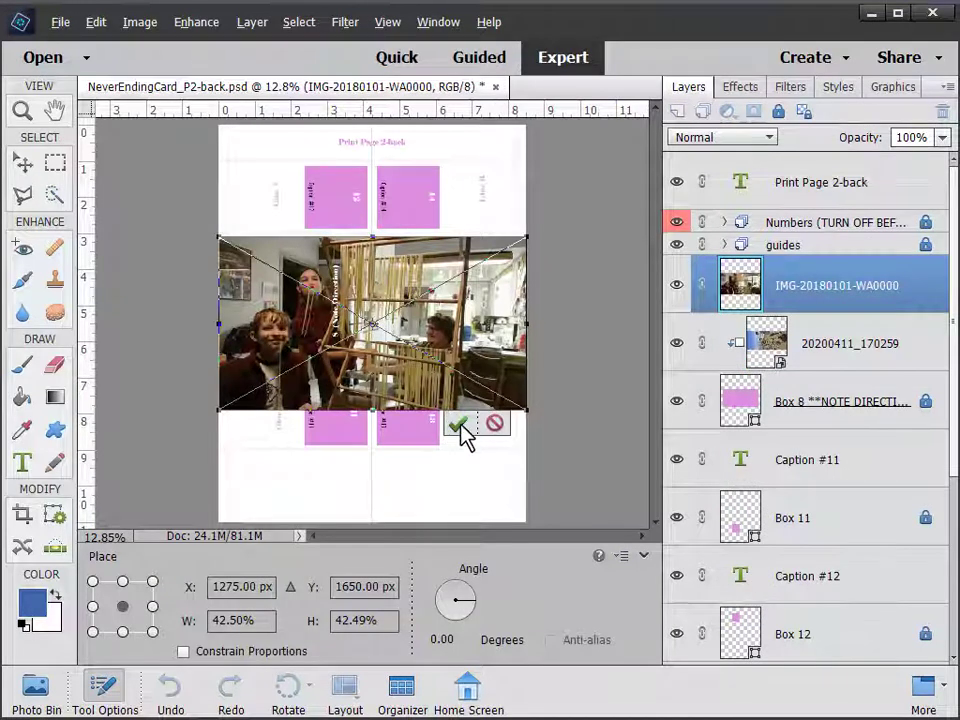
left_click(458, 426)
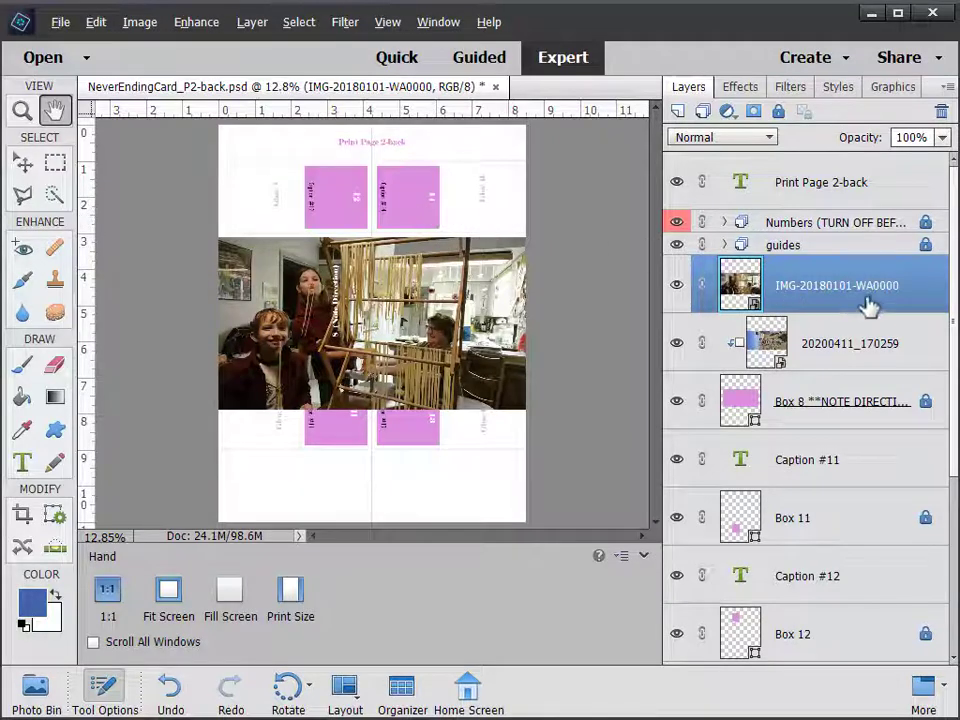
Drag the IMG-20180101-WA0000 layer down above Box 14 and clip it to that box
left_click_drag(872, 303, 872, 568)
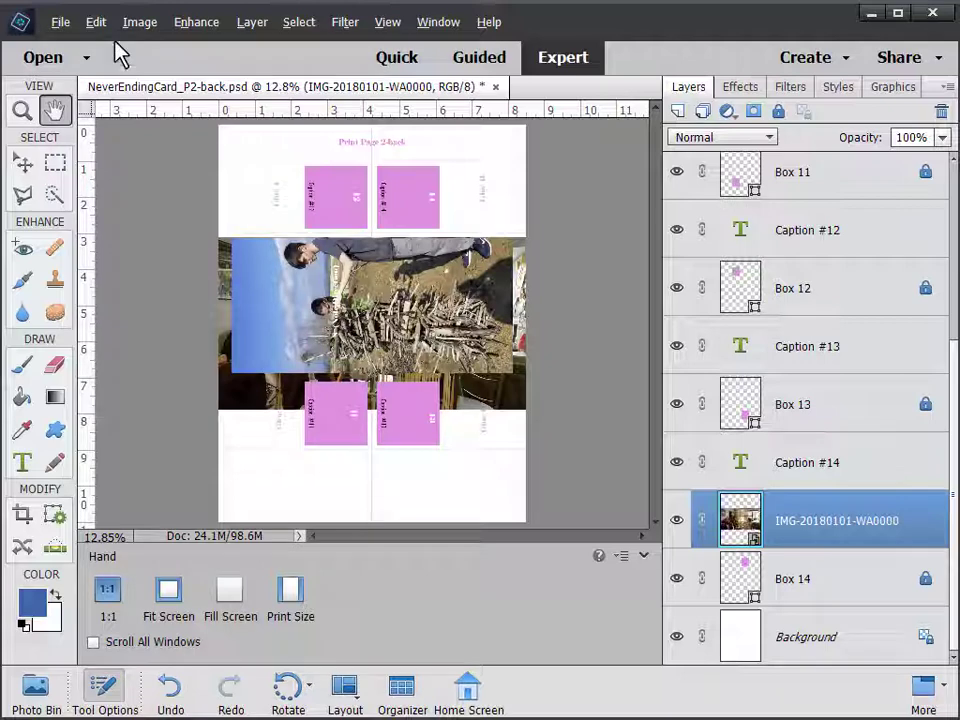
left_click(254, 24)
left_click(306, 283)
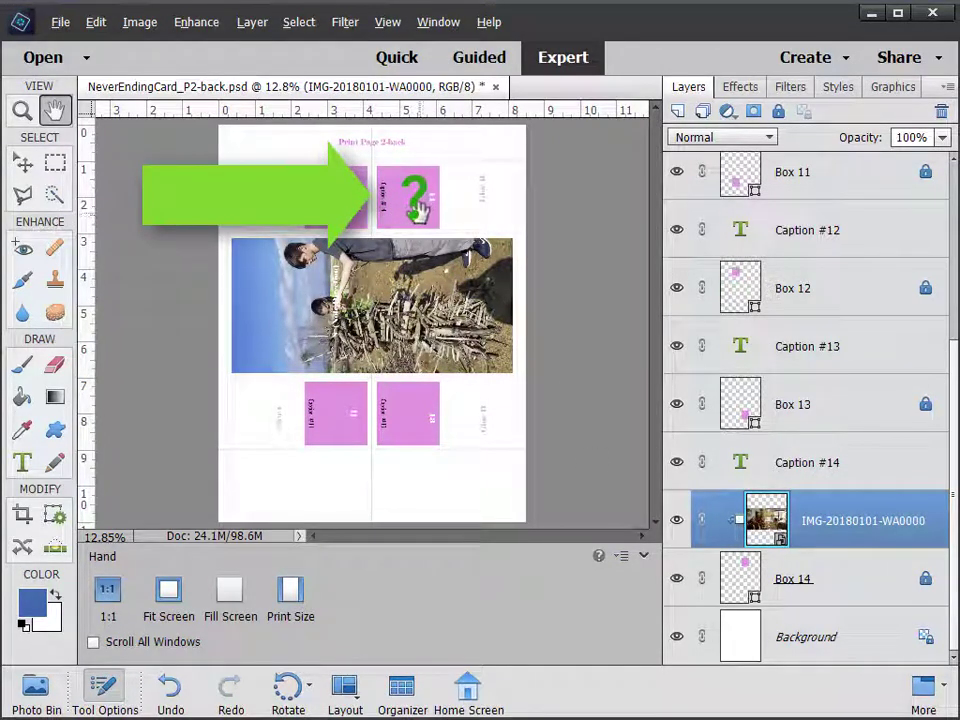
Move the IMG-20180101-WA0000 photo into the top-right box and scale it to 38.35%
left_click(22, 163)
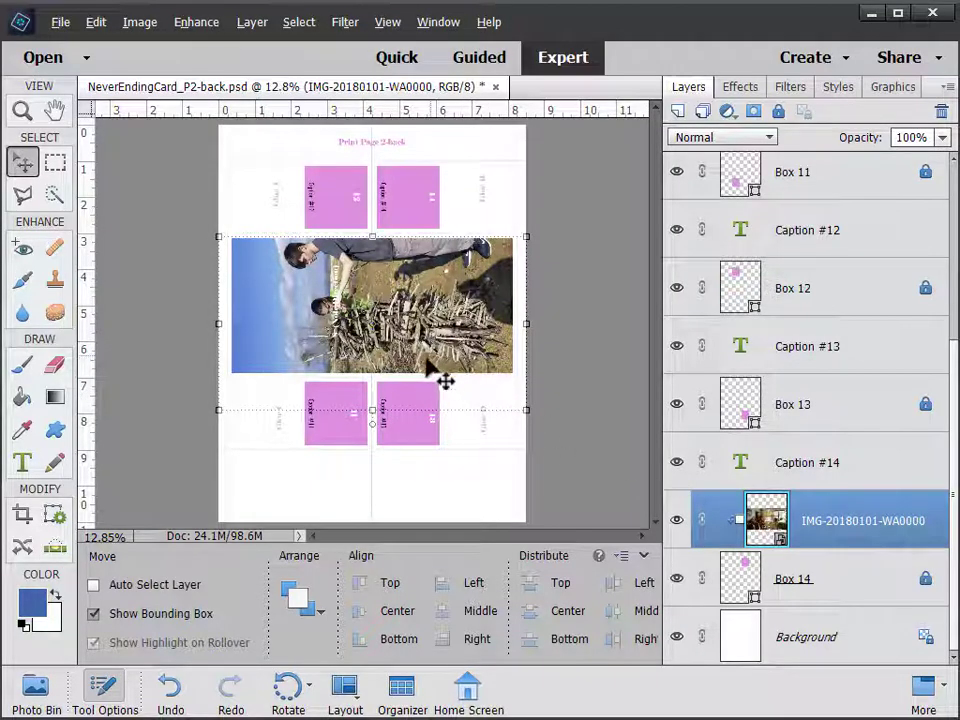
left_click_drag(456, 345, 458, 243)
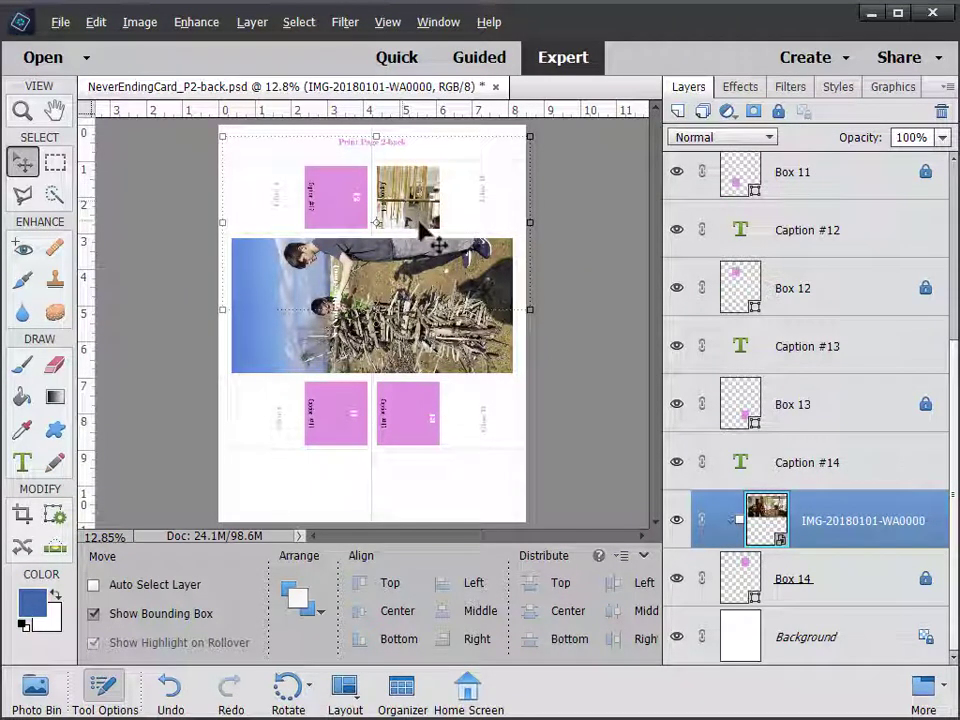
left_click_drag(527, 309, 440, 232)
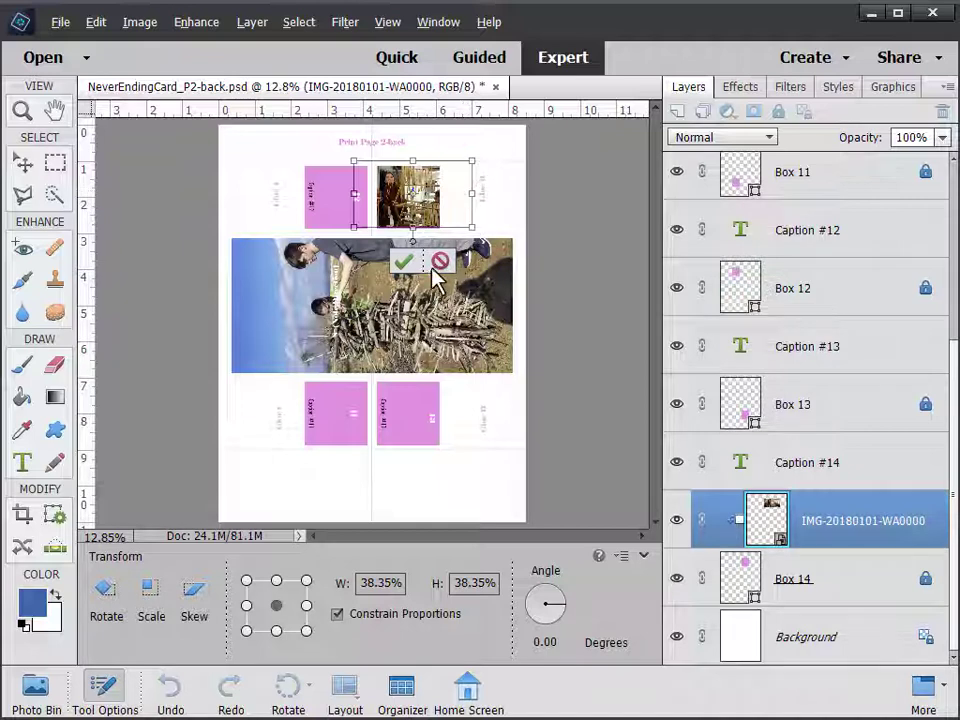
Rotate the photo 90°, scale it to about 117%, and position it in the top-right box
left_click_drag(418, 255, 412, 175)
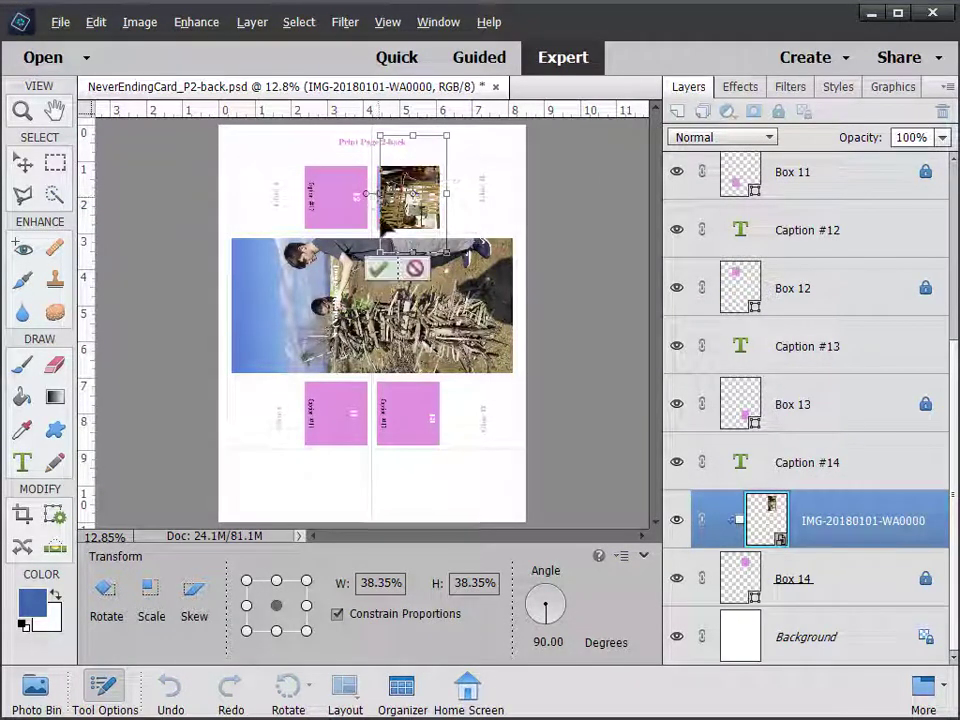
left_click(379, 269)
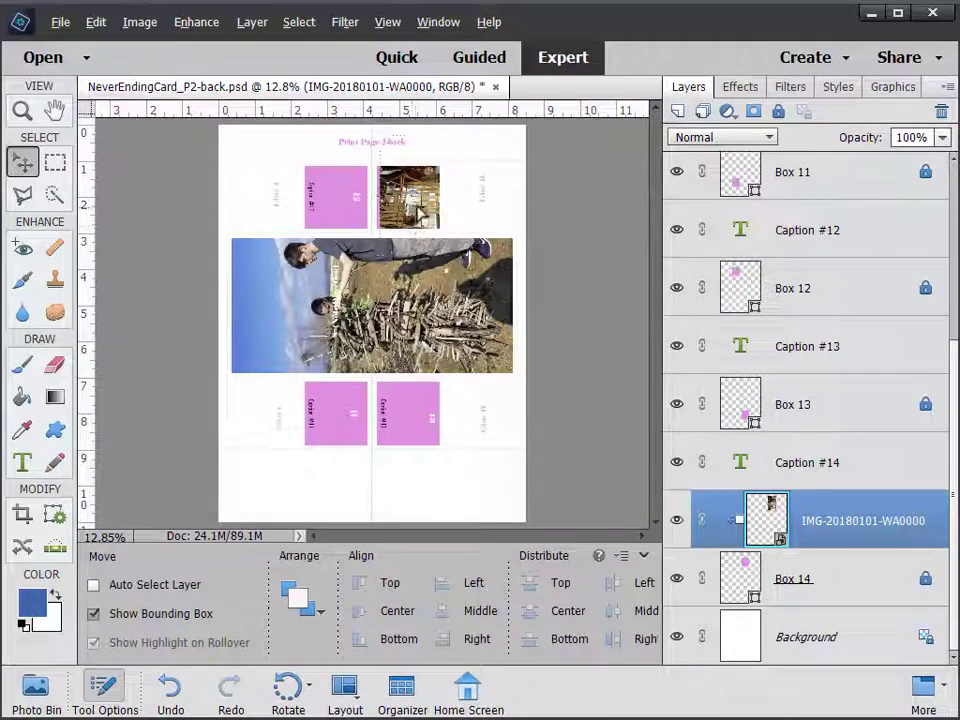
left_click_drag(421, 213, 421, 245)
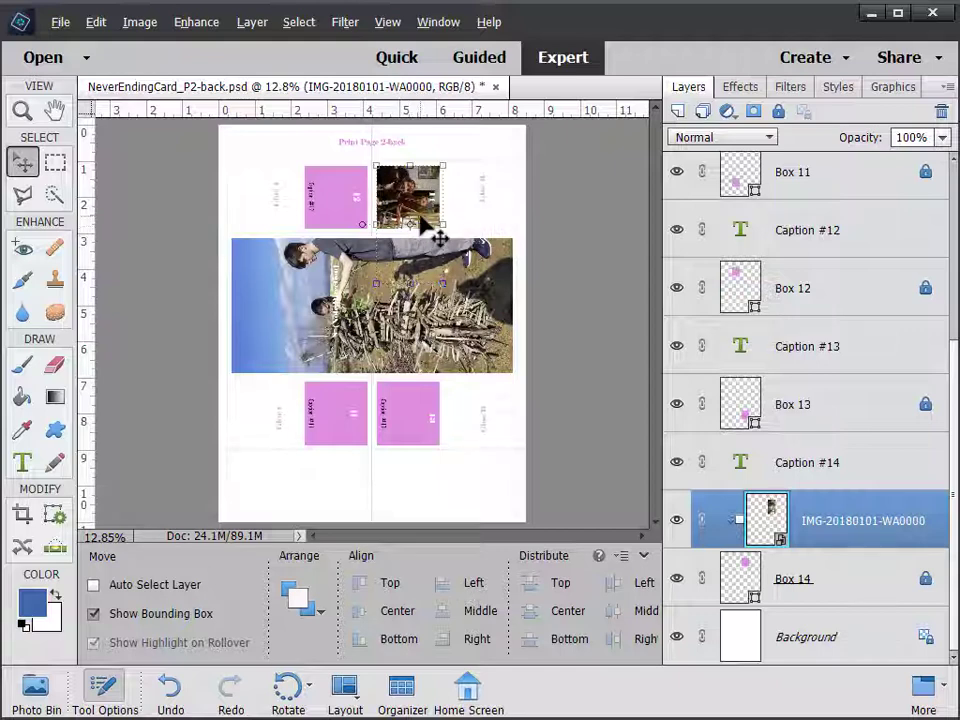
left_click_drag(447, 163, 455, 146)
left_click_drag(427, 213, 428, 227)
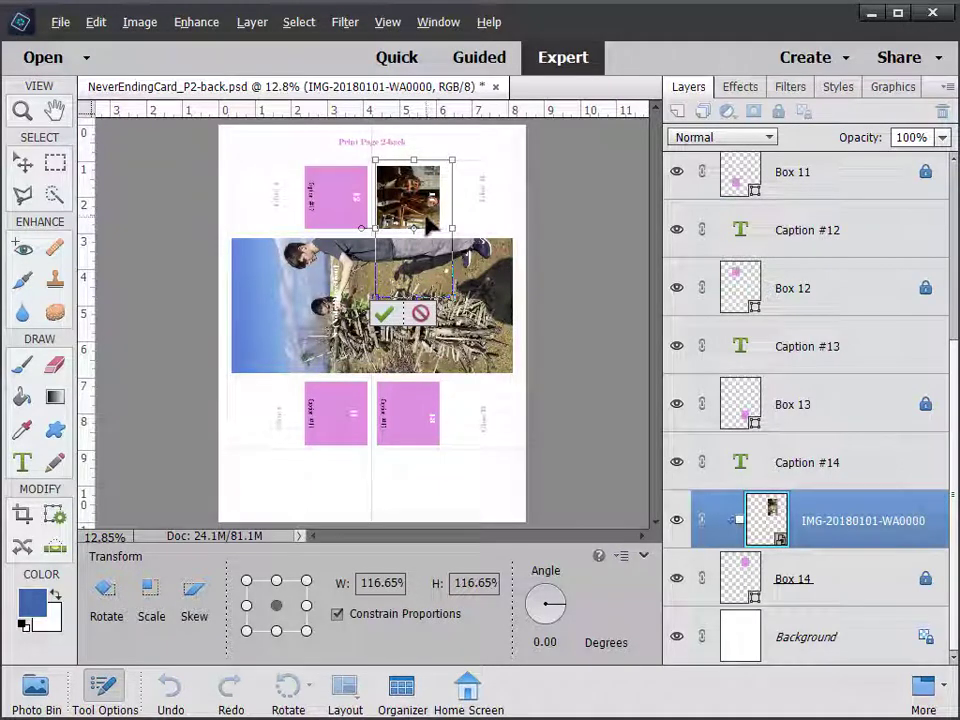
left_click(386, 316)
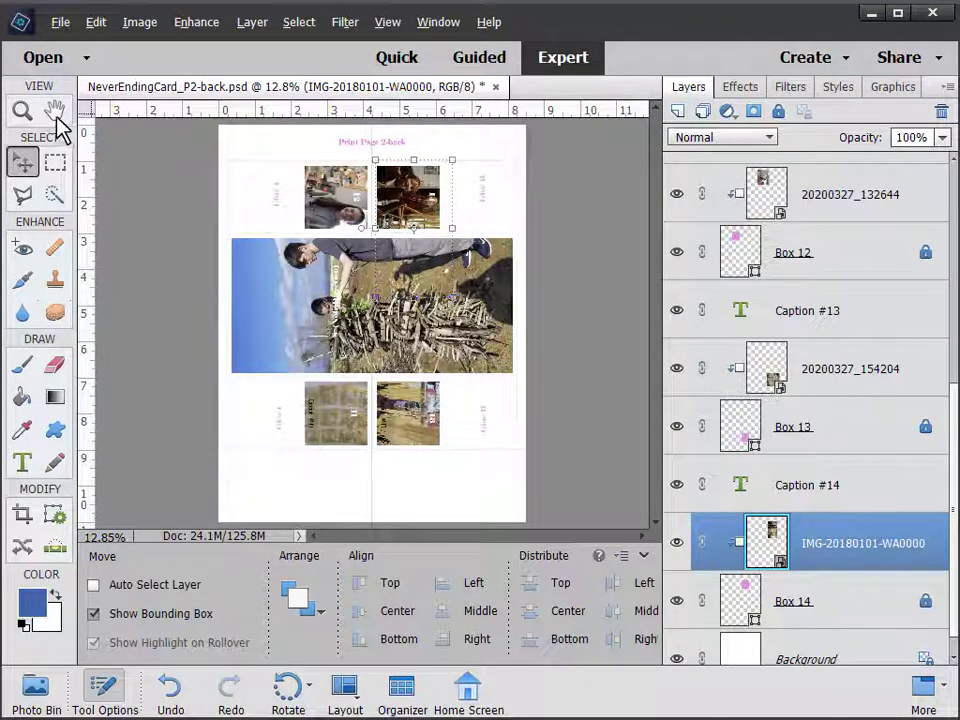
Zoom in on the top-left photo box and select the Caption #12 text layer
left_click(22, 110)
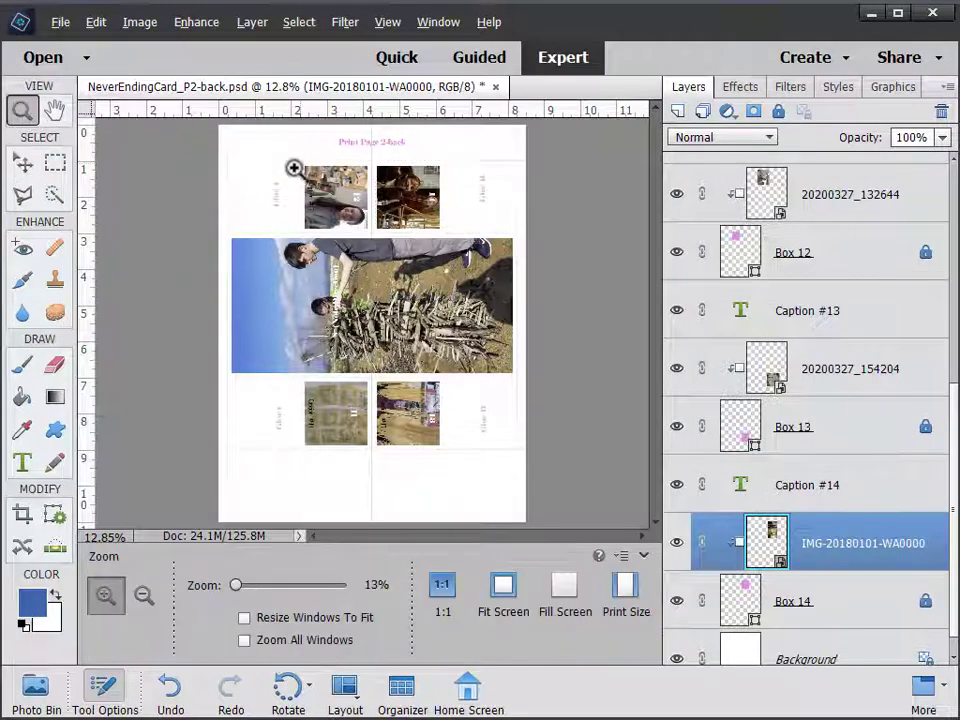
left_click_drag(290, 160, 392, 242)
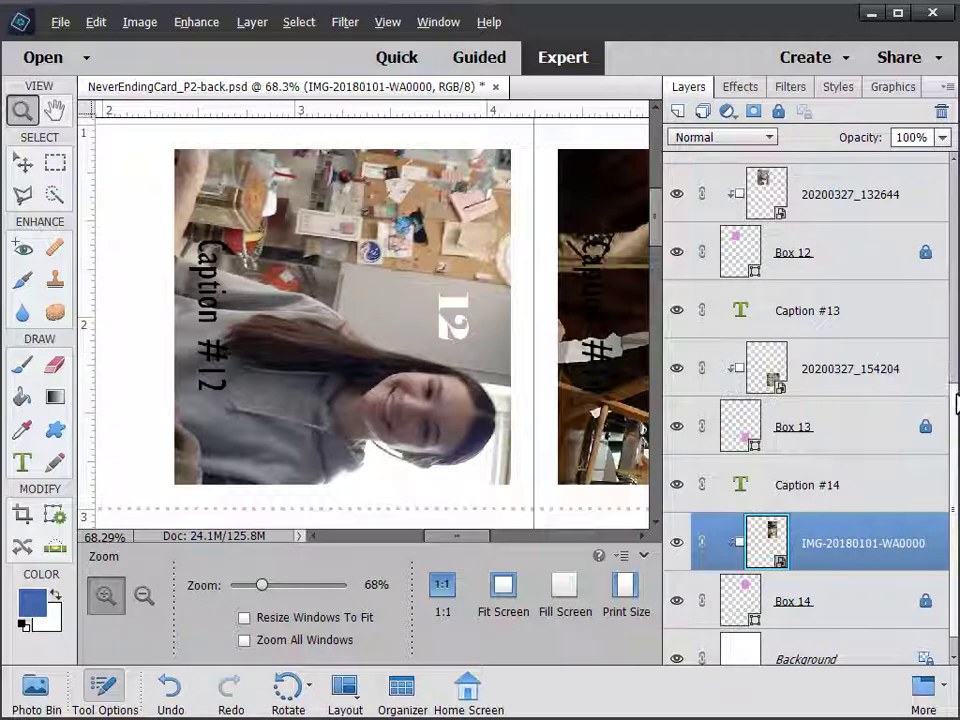
scroll(945, 313, "up", 3)
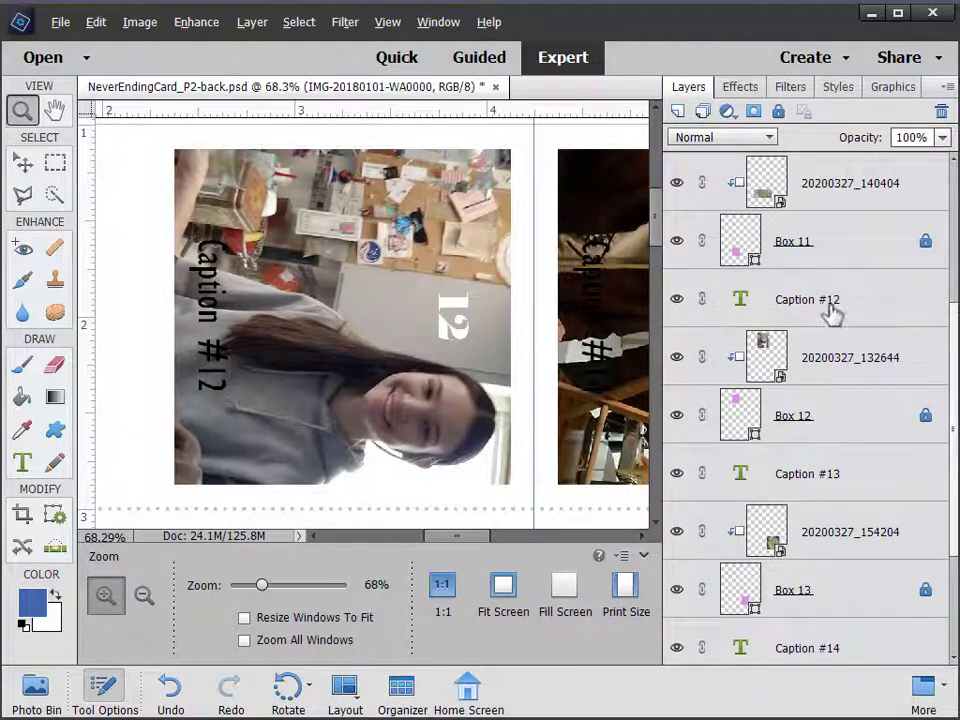
left_click(822, 316)
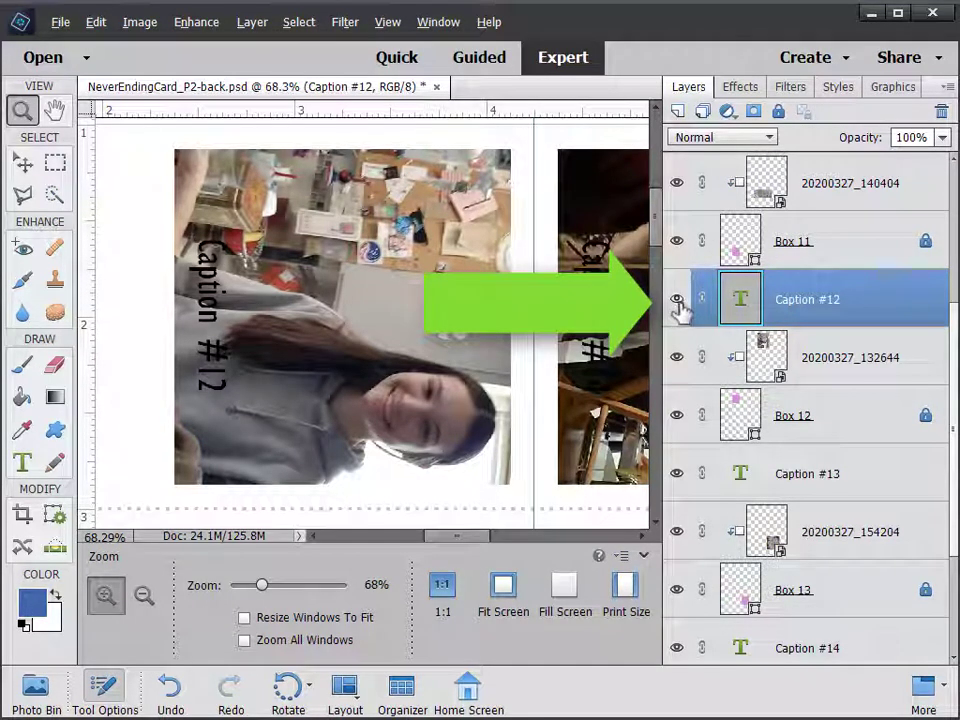
Overwrite the Caption #12 placeholder text with 'Making dough' and commit it
left_click(677, 300)
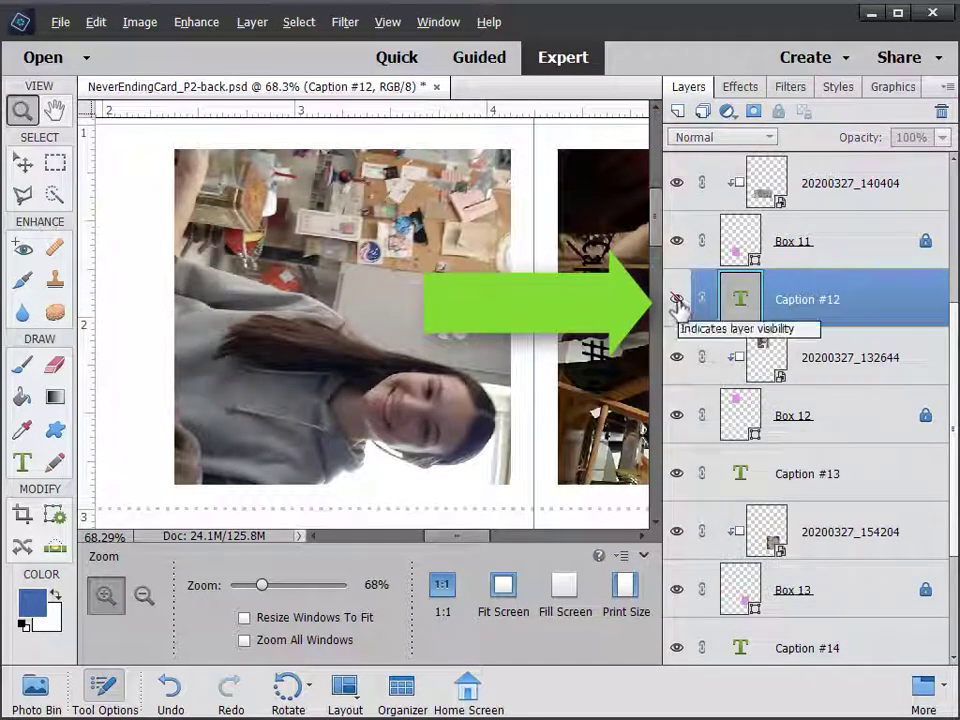
left_click(680, 301)
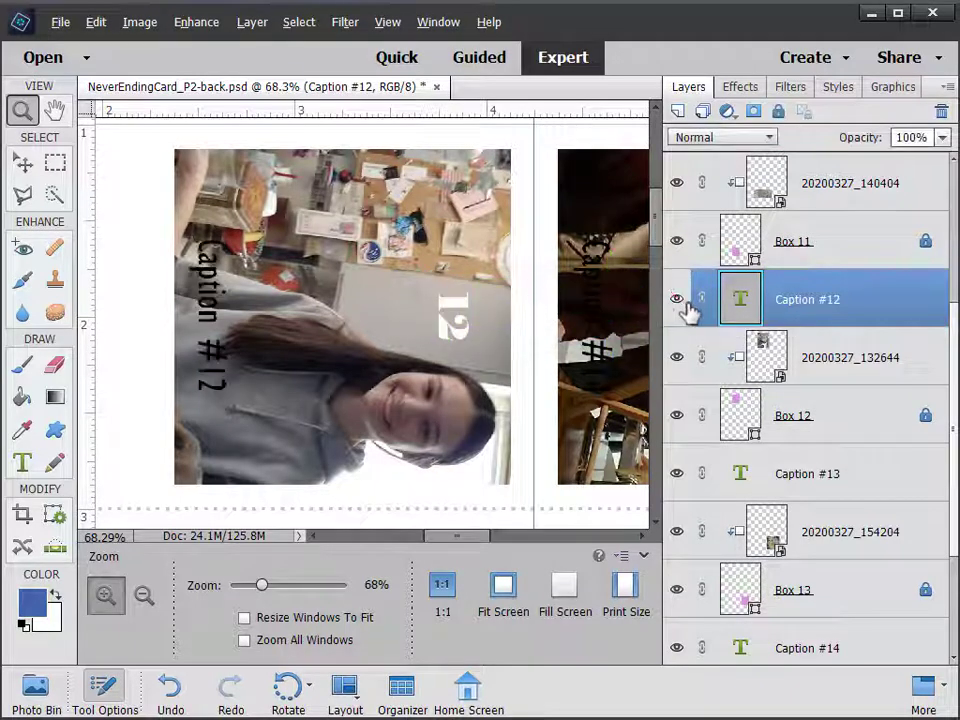
double_click(740, 305)
type("Making")
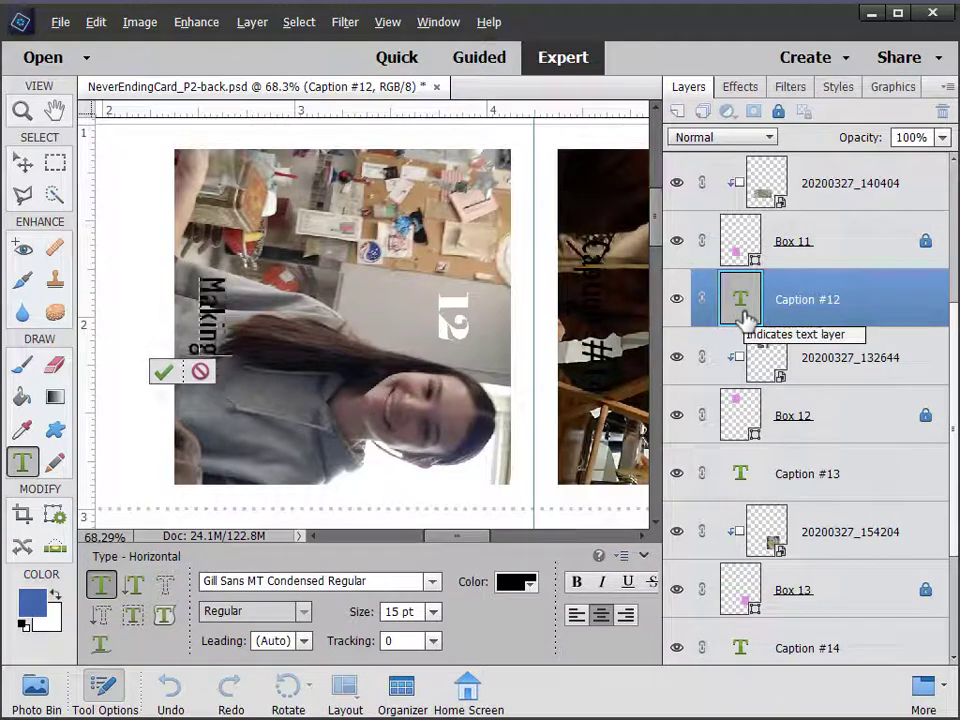
type(" dough")
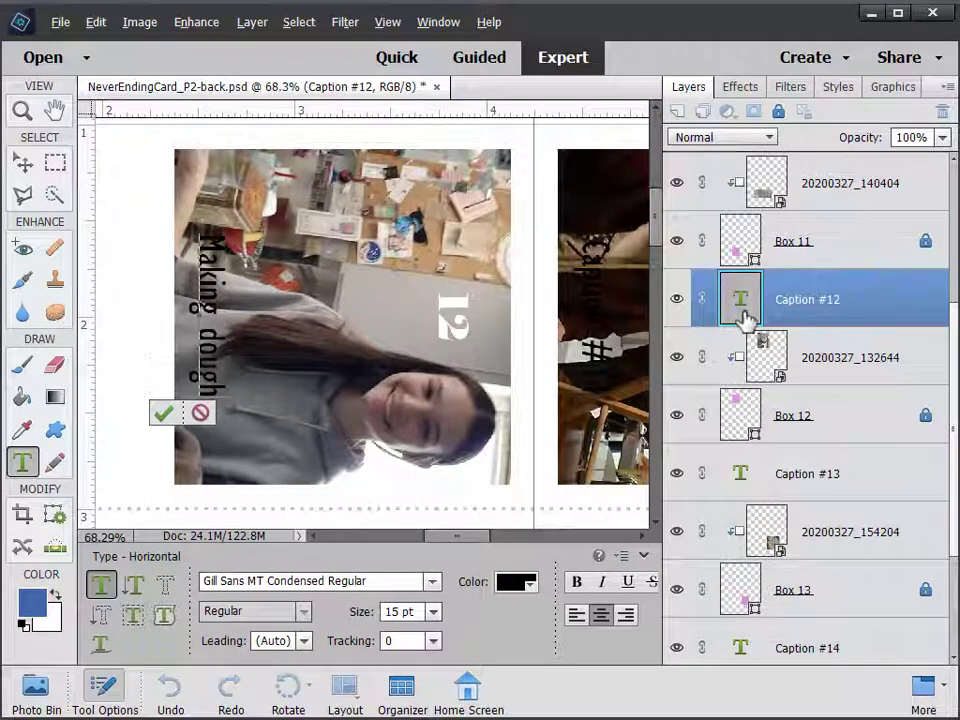
left_click(165, 415)
key("v")
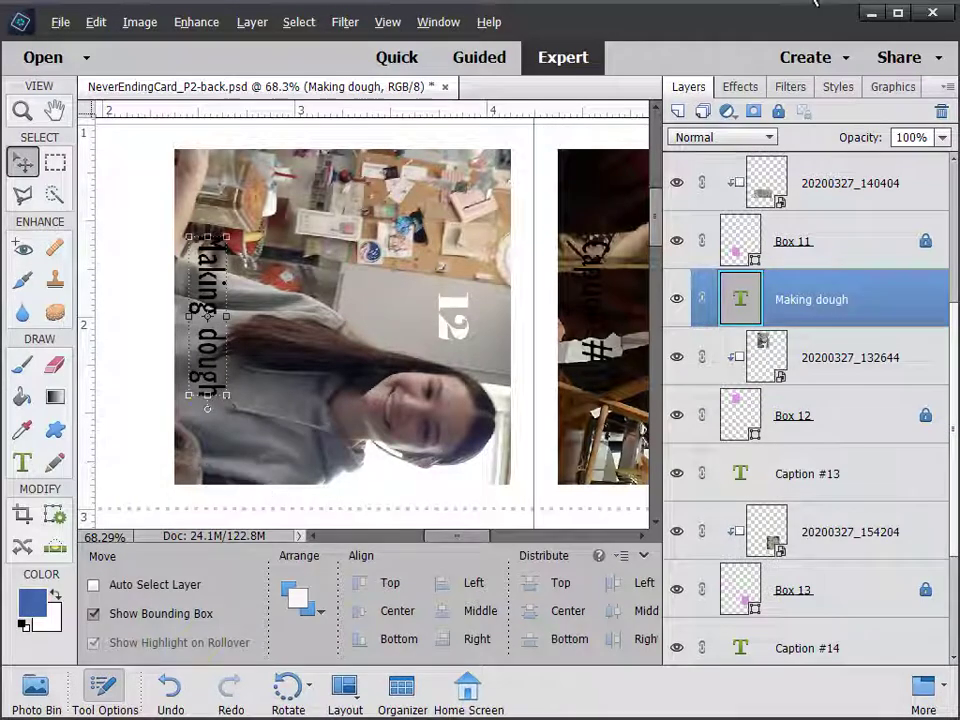
Apply the Hard Edge style from the Drop Shadows category to the Making dough caption
left_click(838, 90)
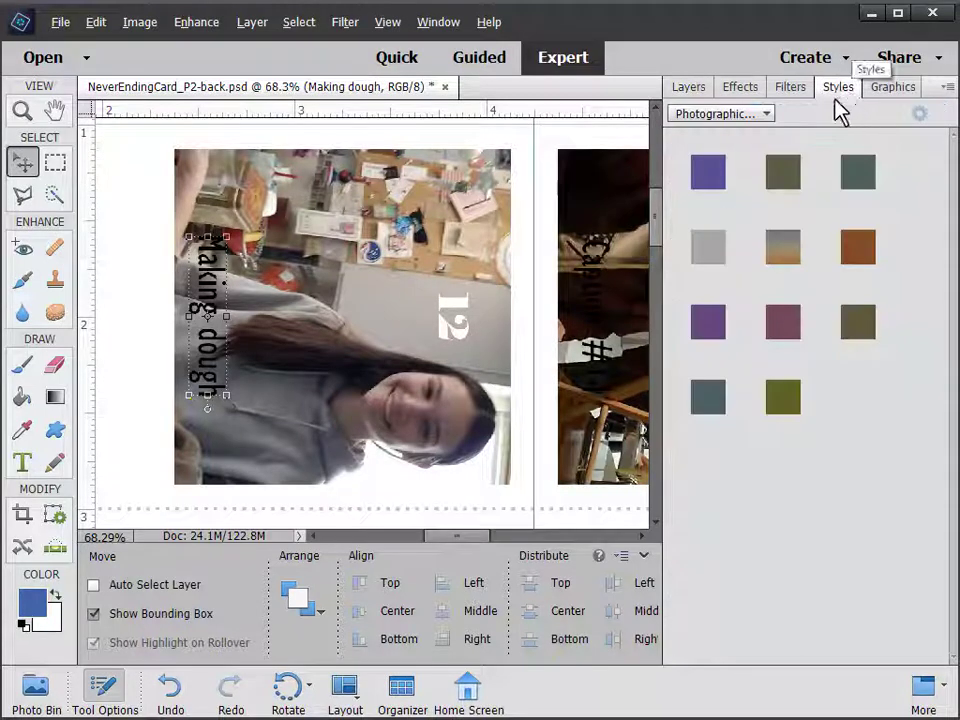
left_click(765, 114)
left_click(735, 160)
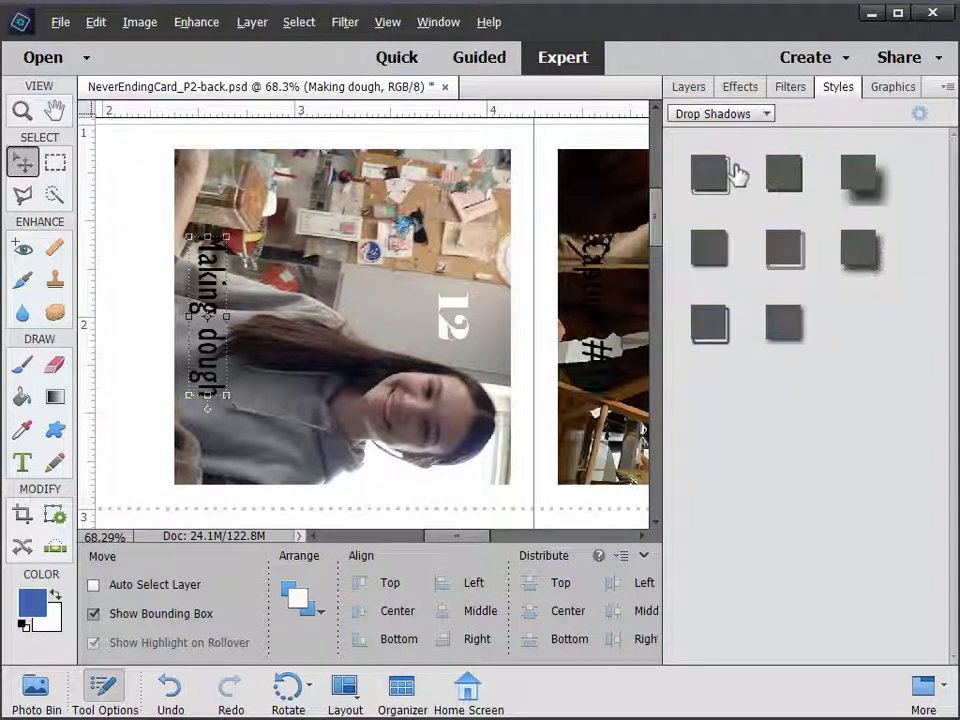
double_click(709, 322)
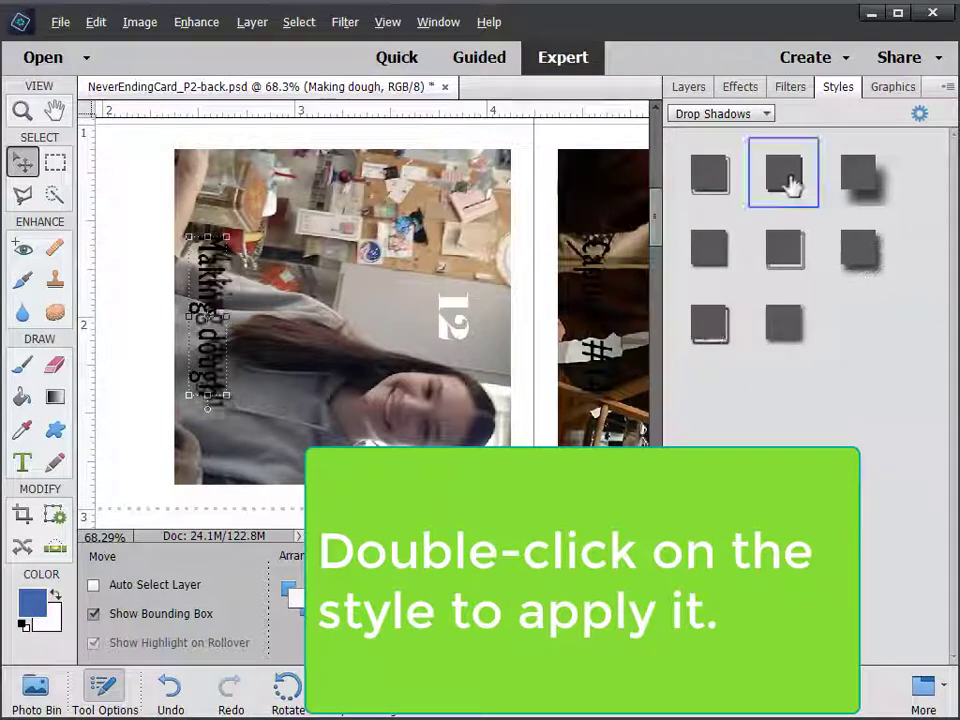
double_click(789, 185)
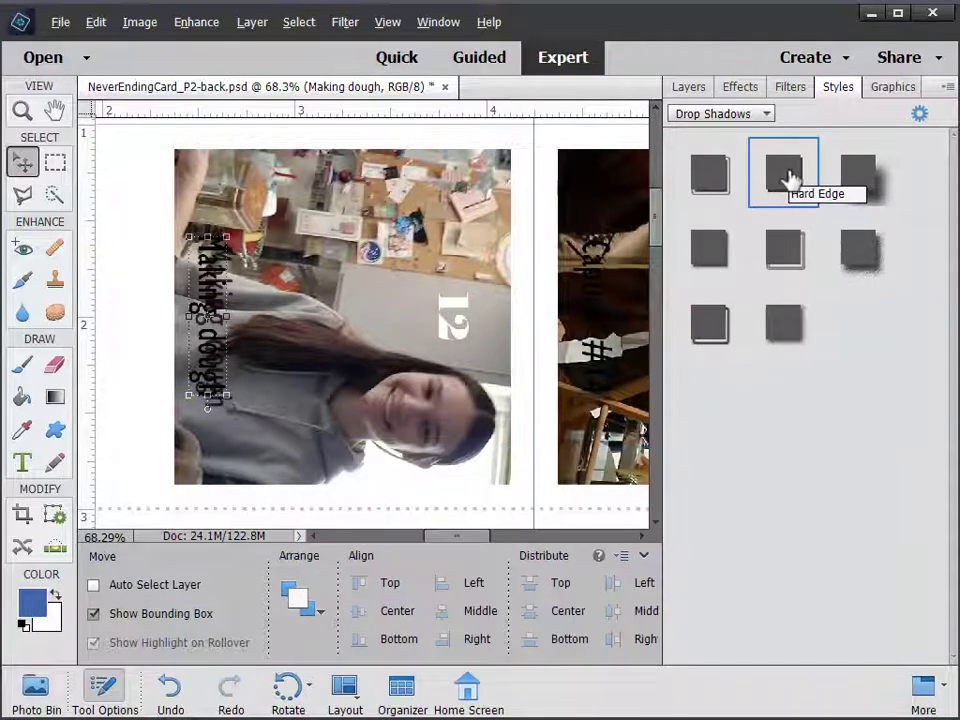
left_click(702, 92)
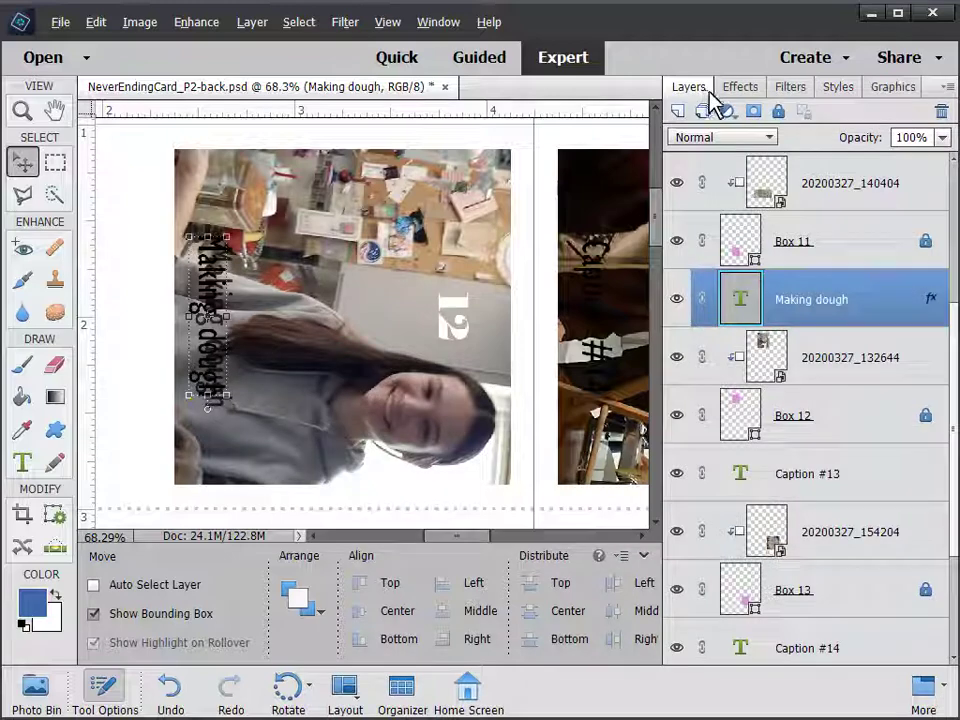
Change the Making dough caption's text colour to red and commit the edit
double_click(740, 300)
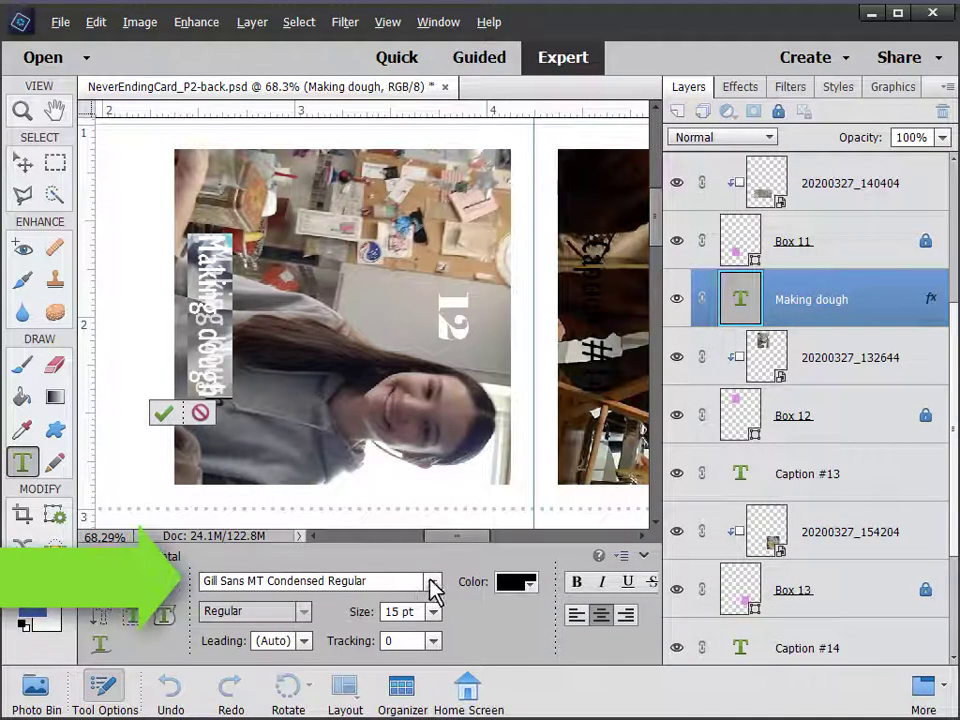
left_click(532, 590)
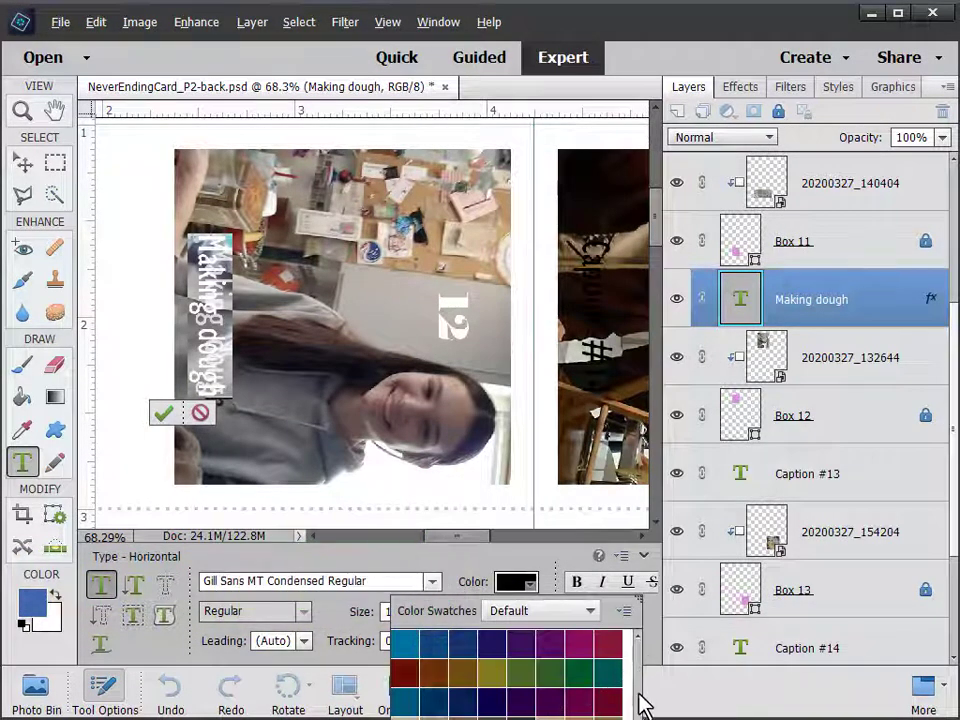
scroll(640, 703, "up", 5)
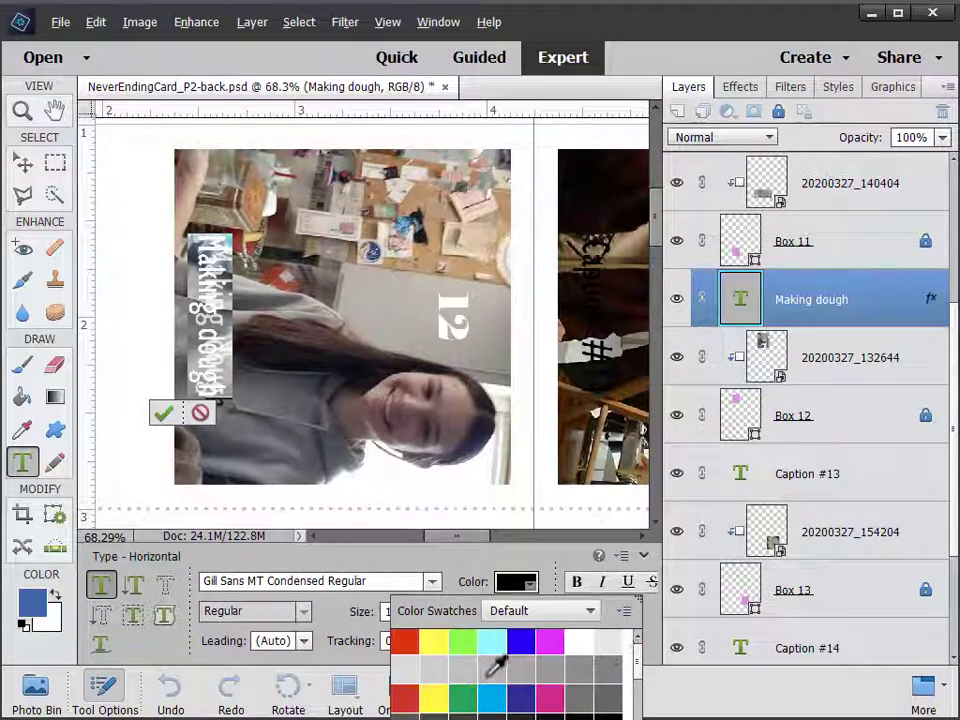
left_click(406, 639)
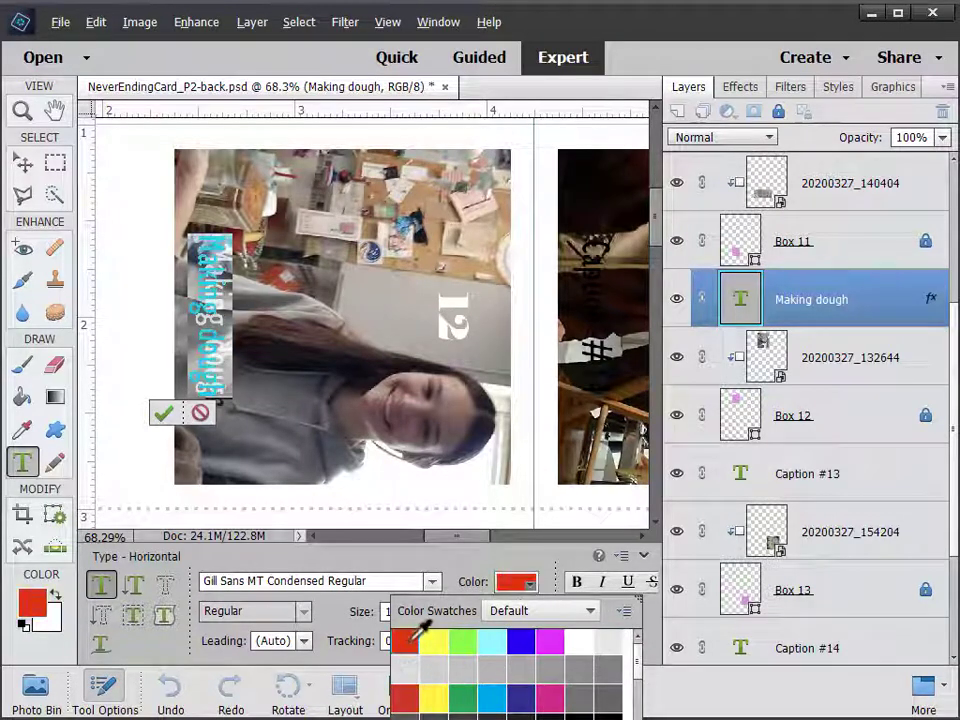
left_click(163, 414)
left_click(163, 414)
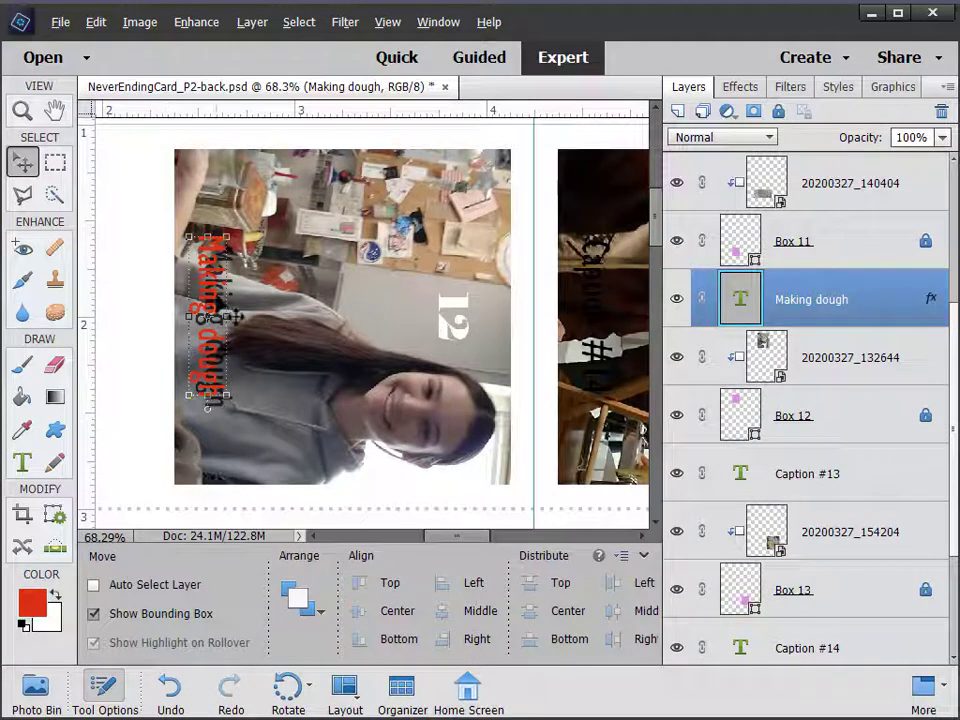
double_click(932, 303)
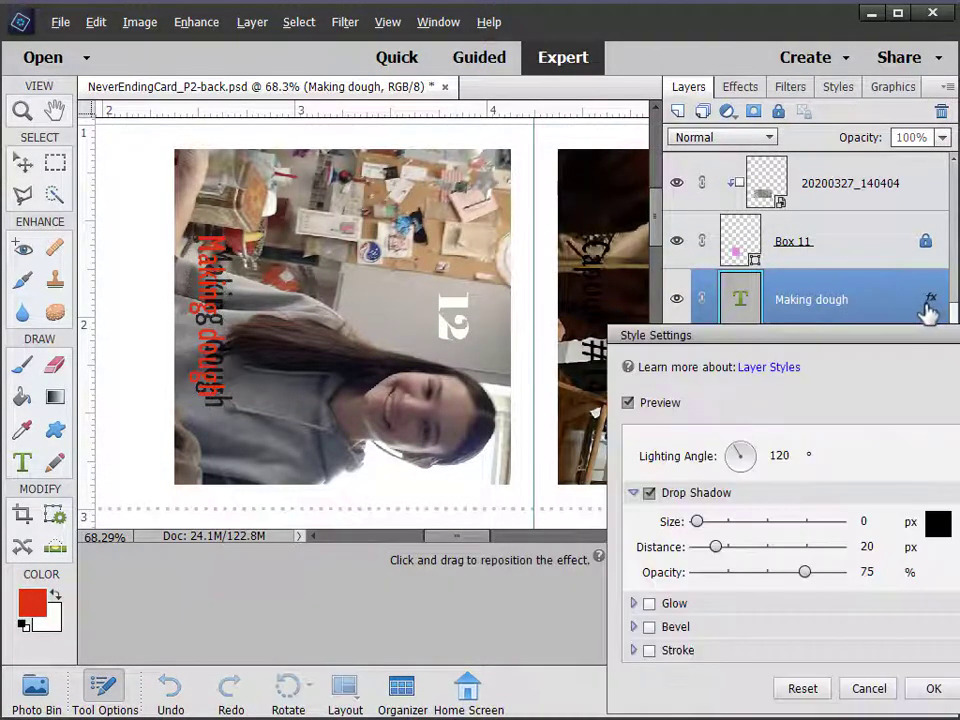
Add a 1 px black outside stroke and set the drop shadow distance to 6 px
left_click(649, 493)
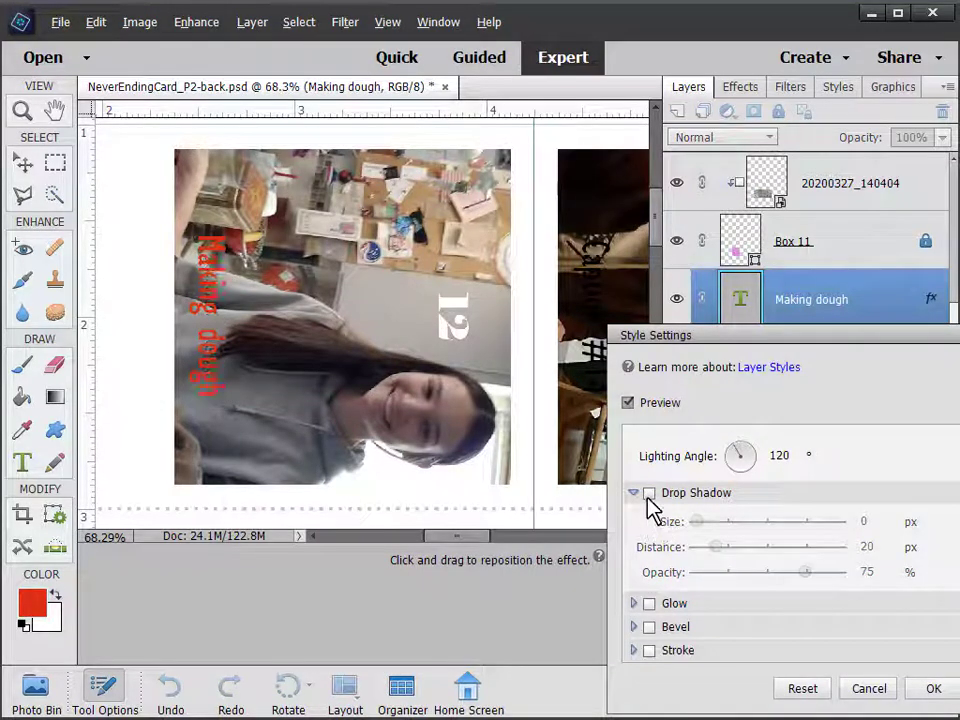
left_click(649, 493)
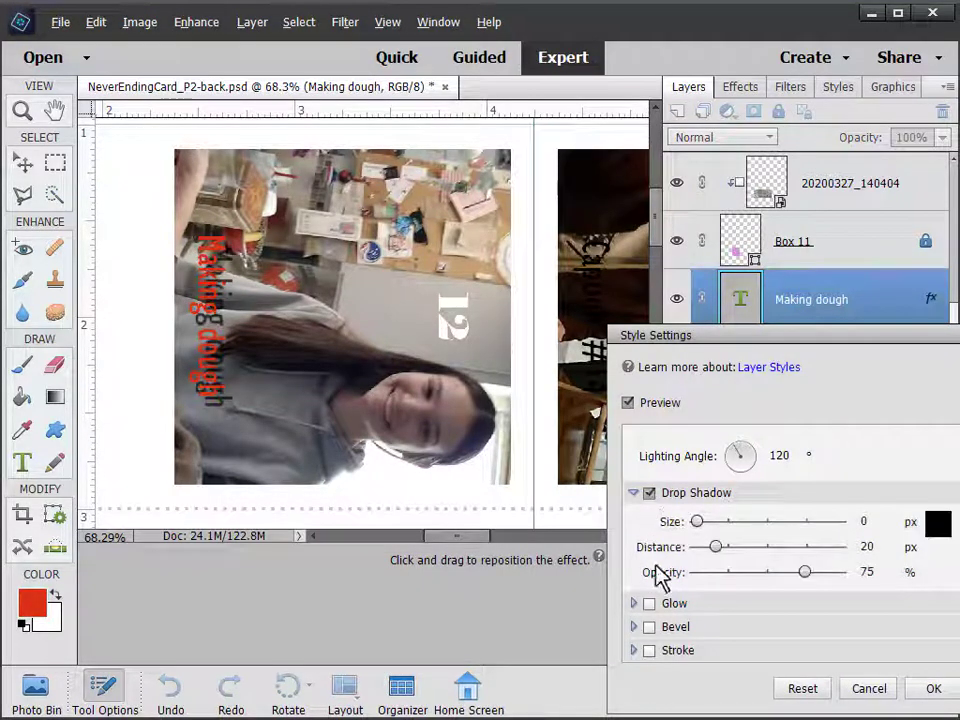
left_click(650, 650)
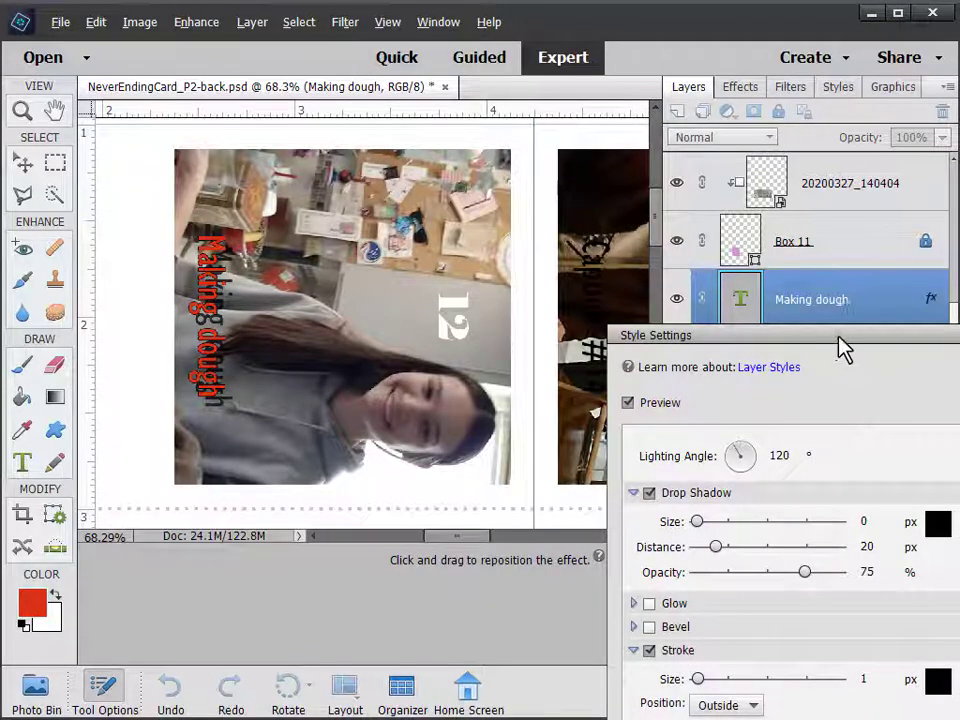
left_click_drag(840, 345, 758, 199)
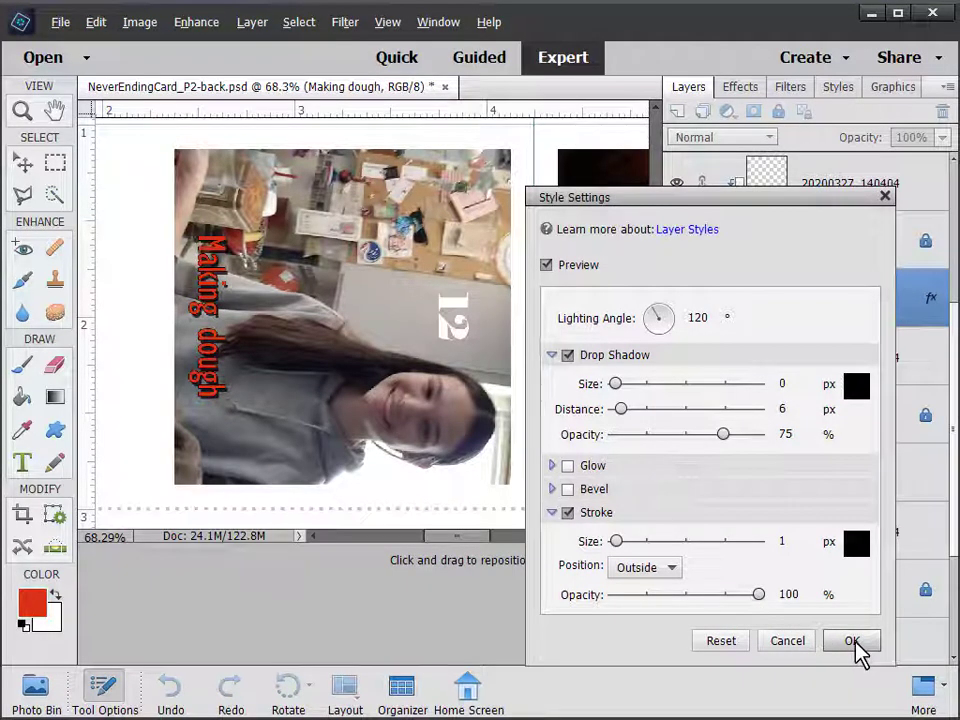
left_click(853, 648)
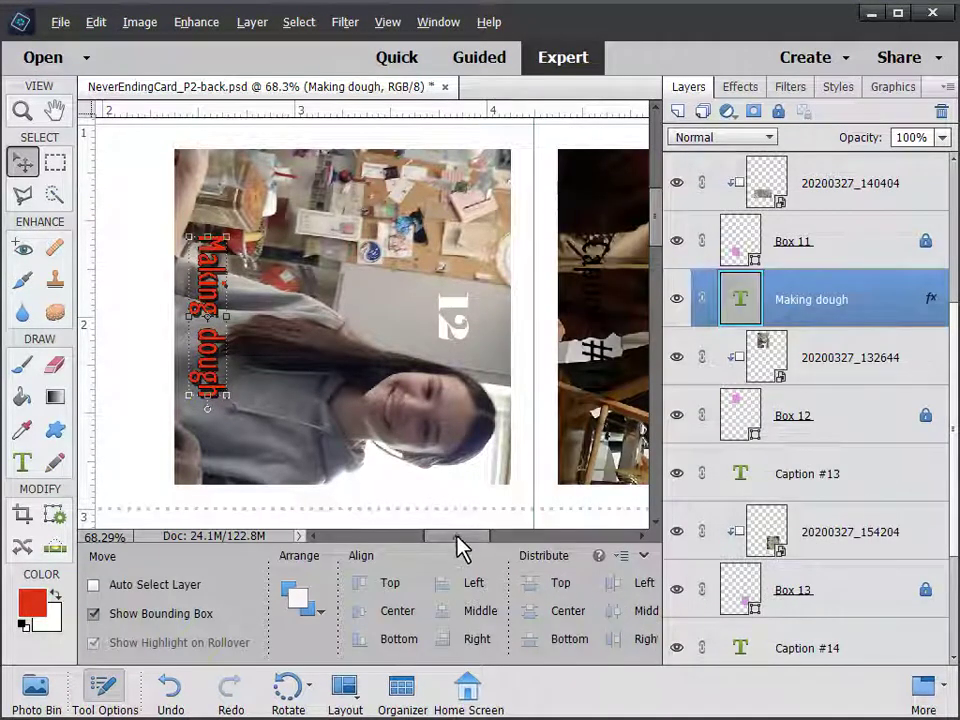
Replace the Caption #14 placeholder with the vertical 'Fun with pasta' caption and commit it
left_click_drag(456, 536, 495, 530)
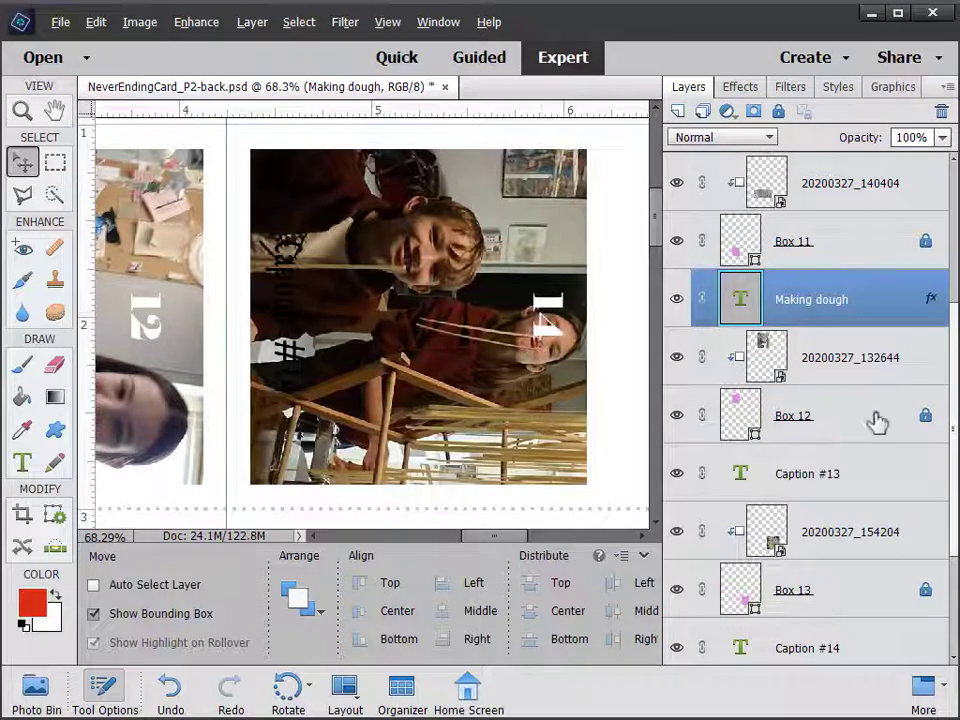
scroll(953, 378, "down", 3)
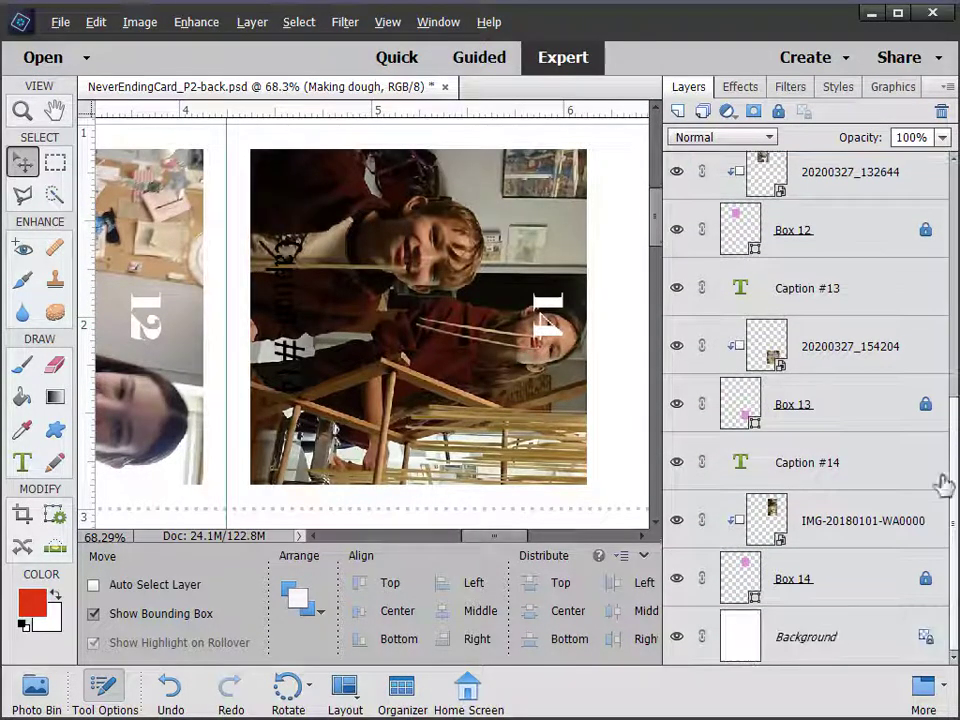
double_click(741, 466)
key("BackSpace")
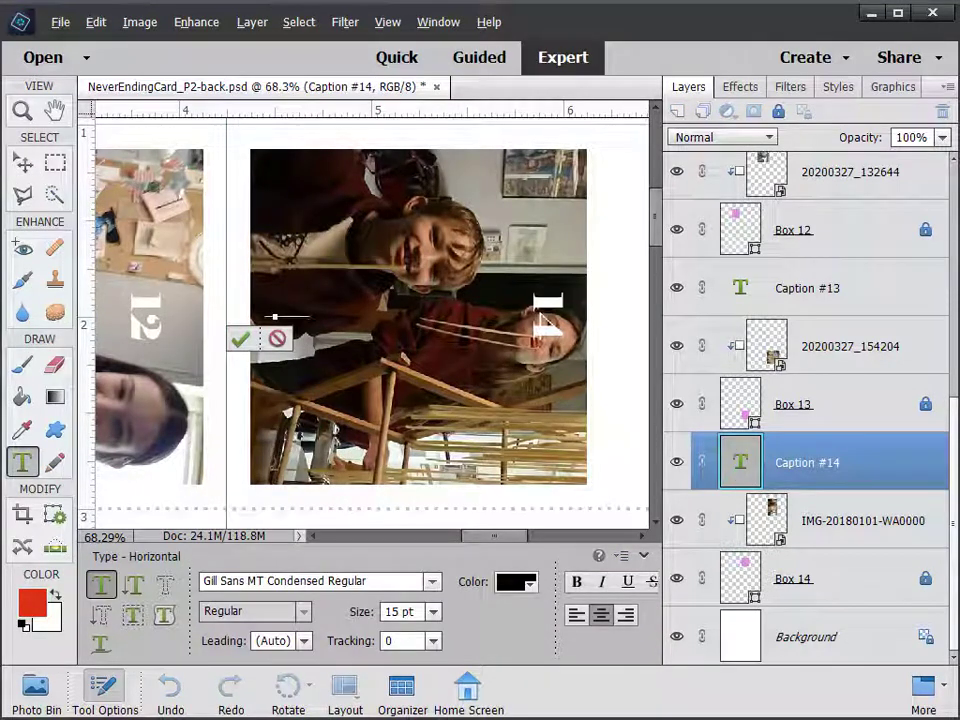
type("Building th")
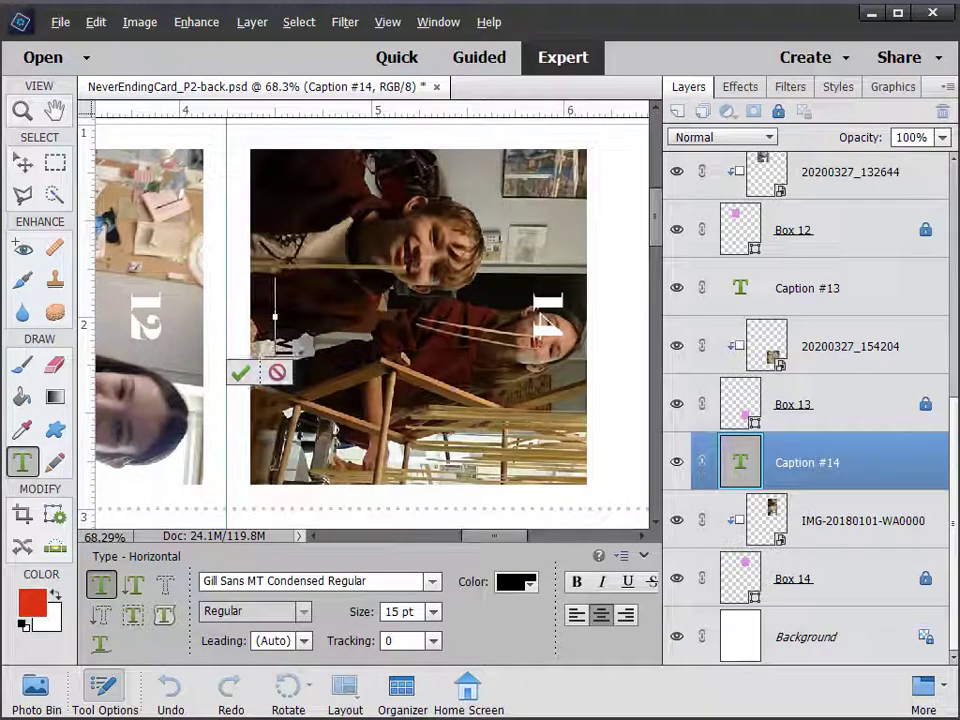
type("e project")
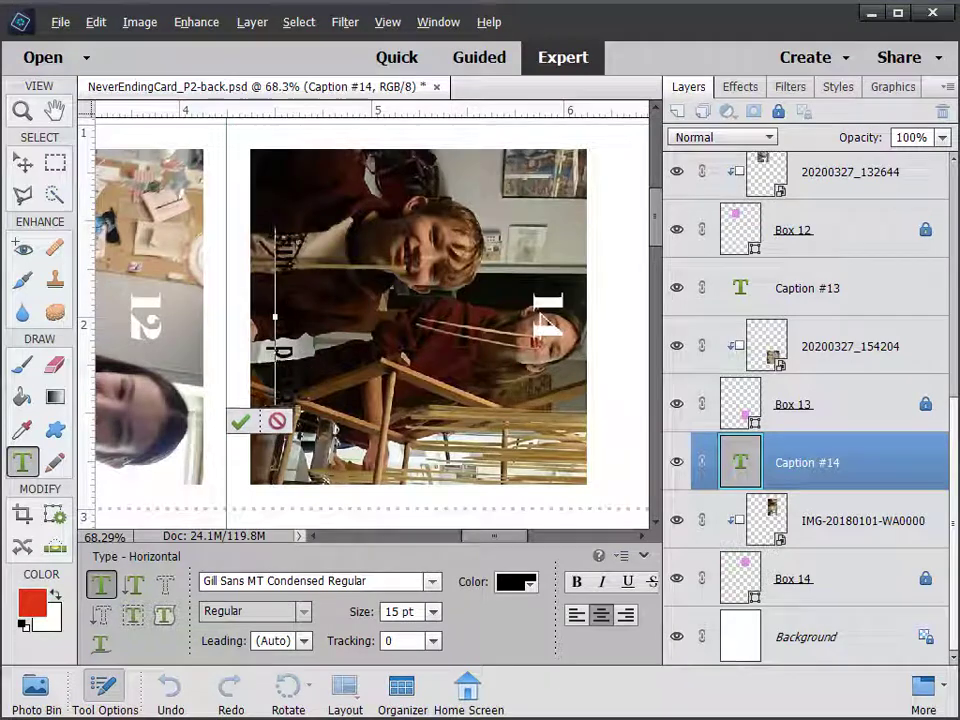
left_click(240, 421)
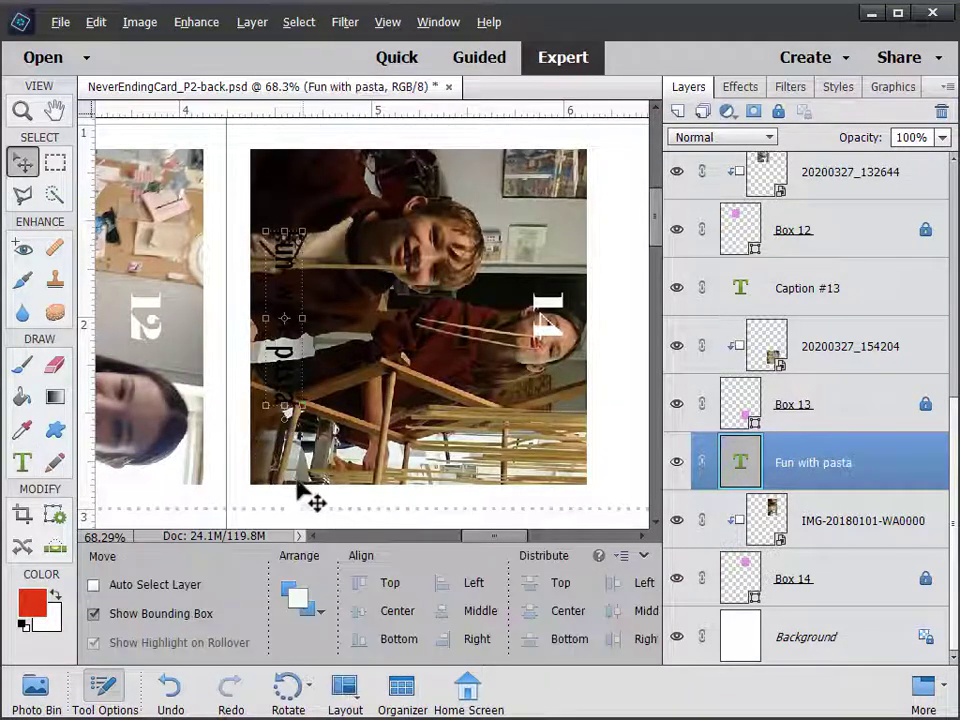
Make the Fun with pasta caption red, then review the Drop Shadows style category
double_click(742, 470)
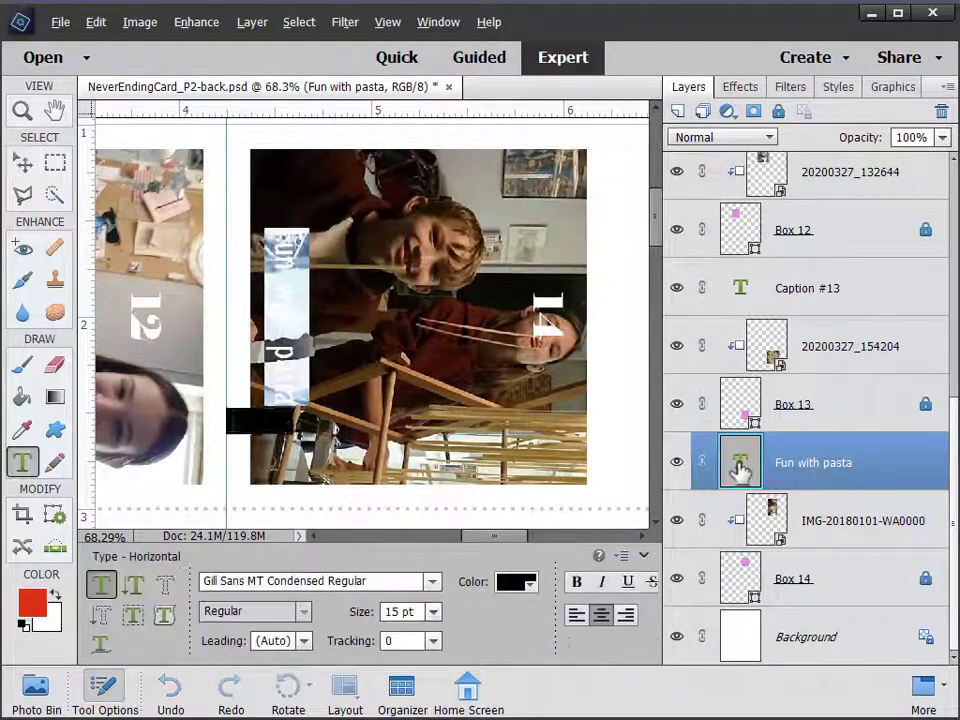
left_click(533, 586)
left_click(410, 638)
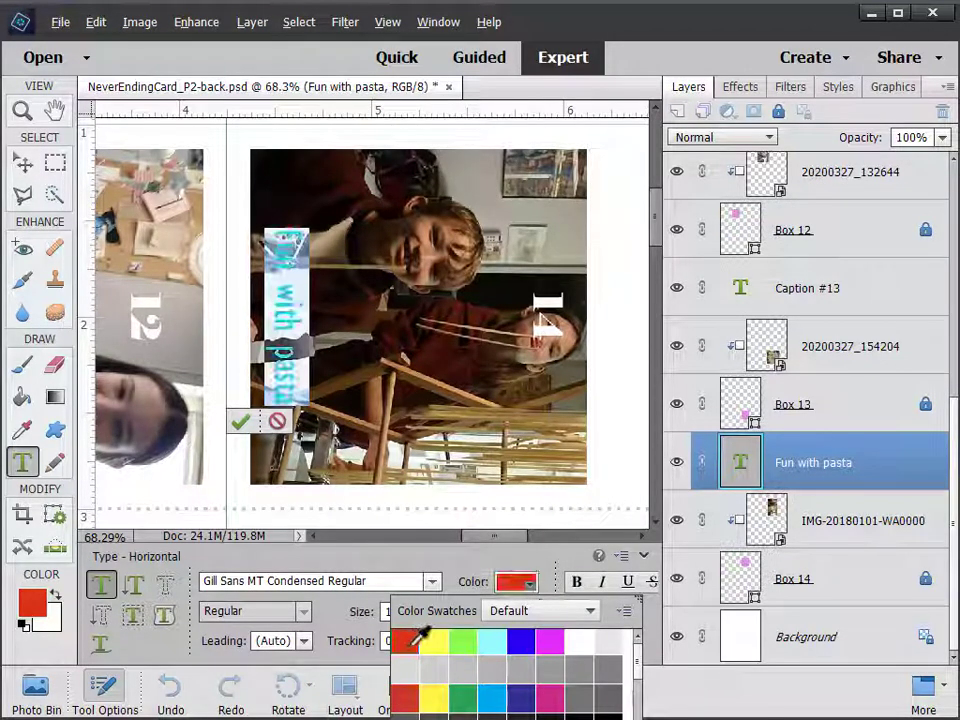
left_click(242, 421)
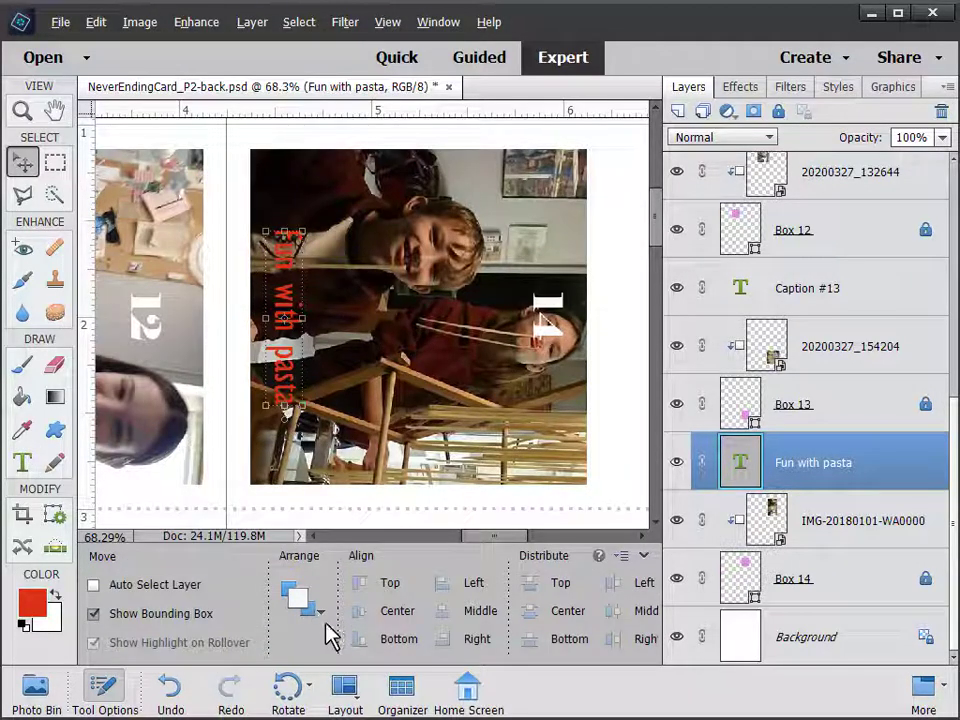
left_click(845, 92)
left_click(768, 116)
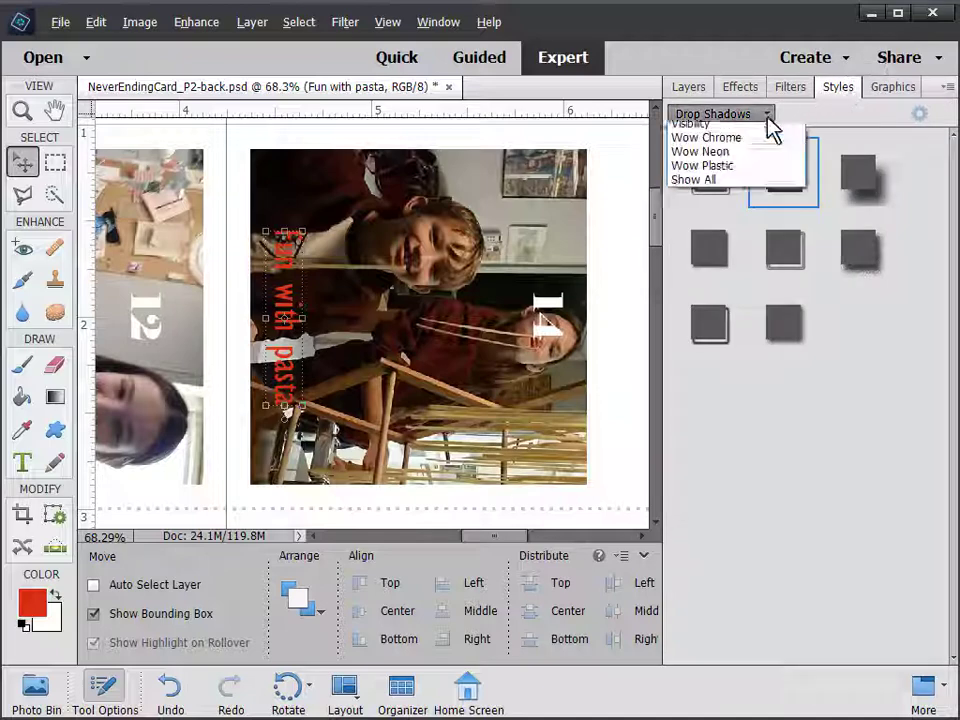
left_click(764, 116)
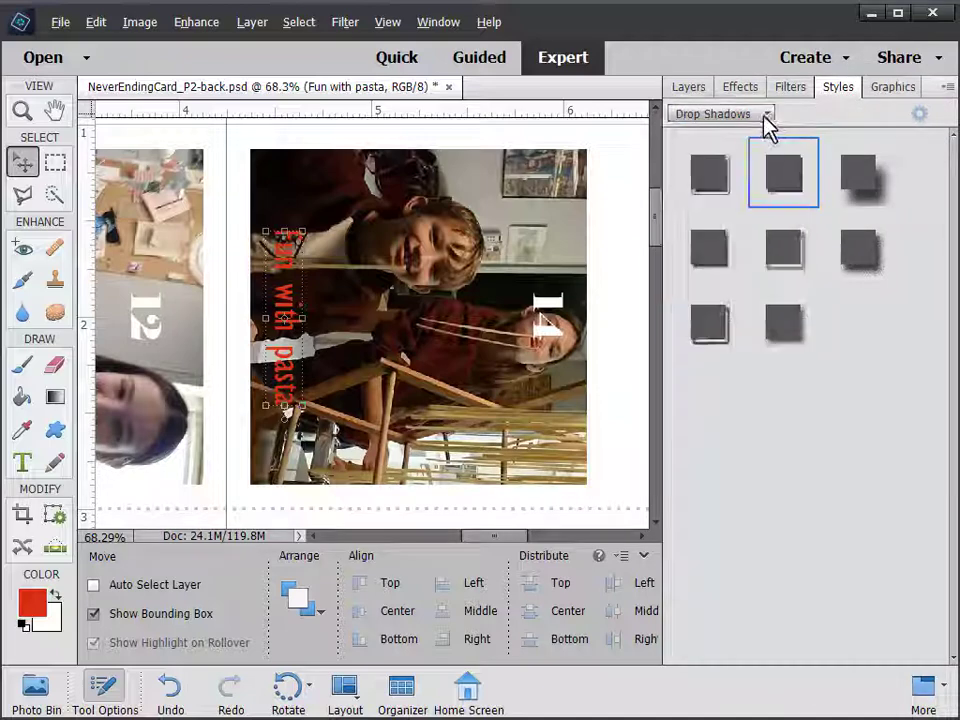
left_click(697, 89)
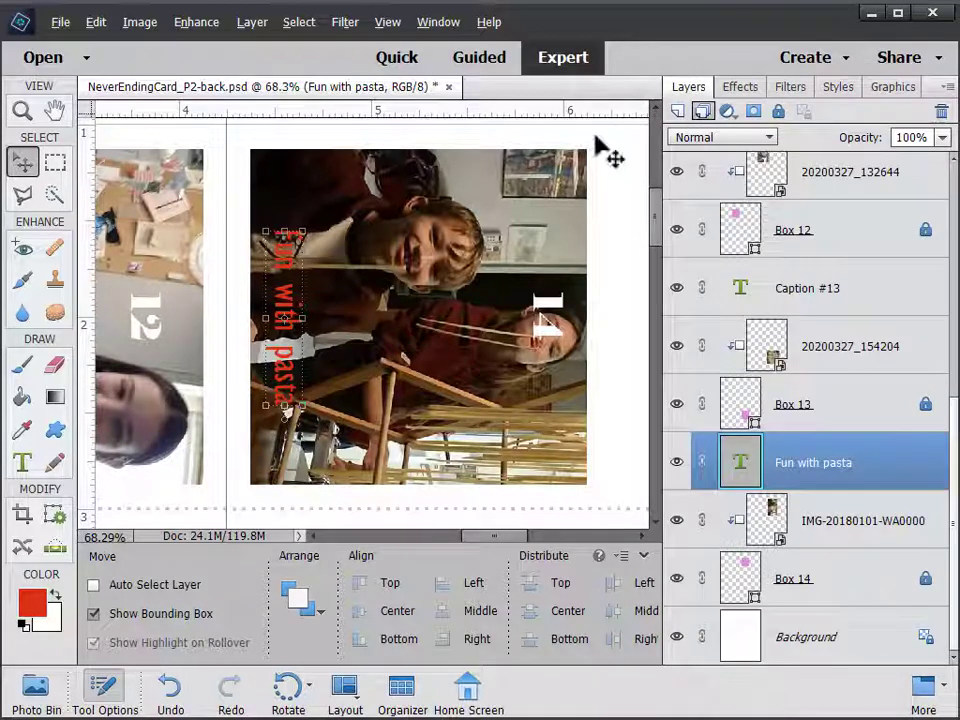
left_click(256, 27)
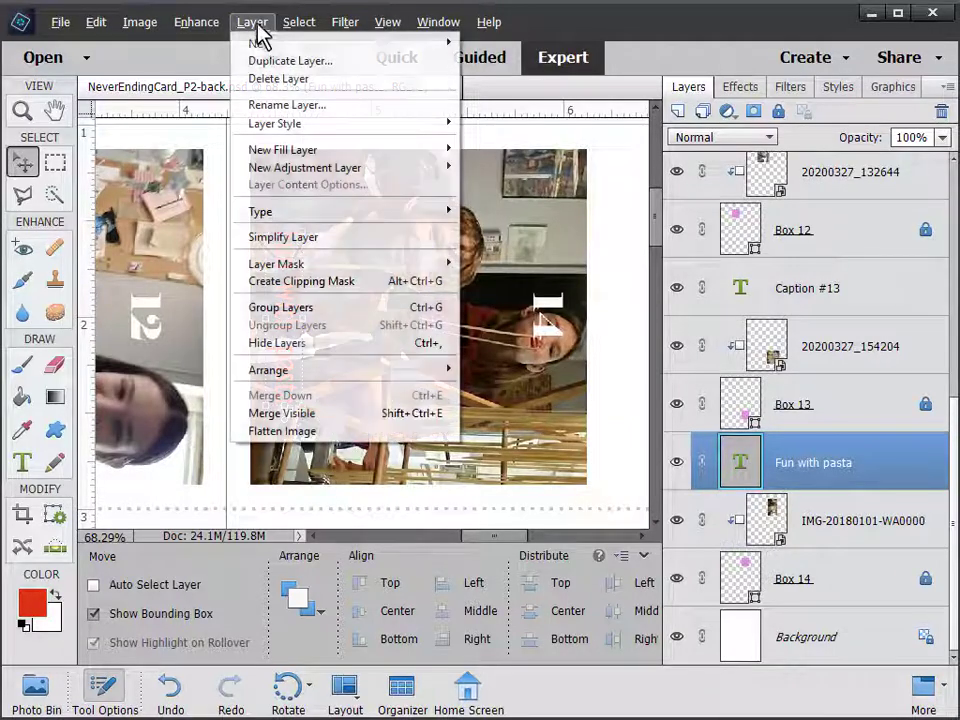
mouse_move(283, 124)
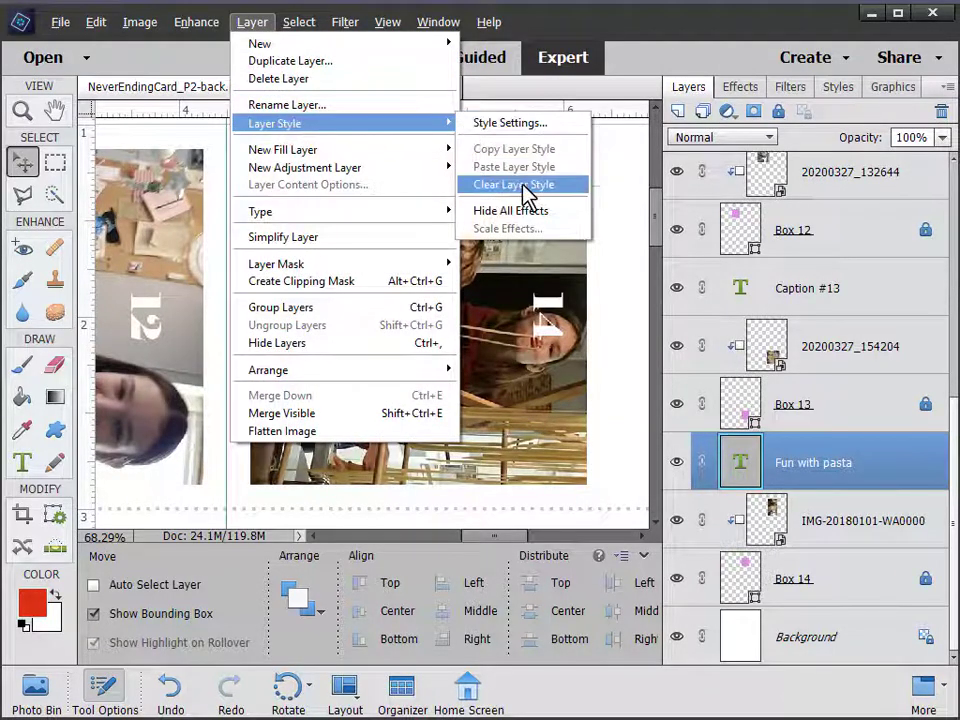
left_click(510, 123)
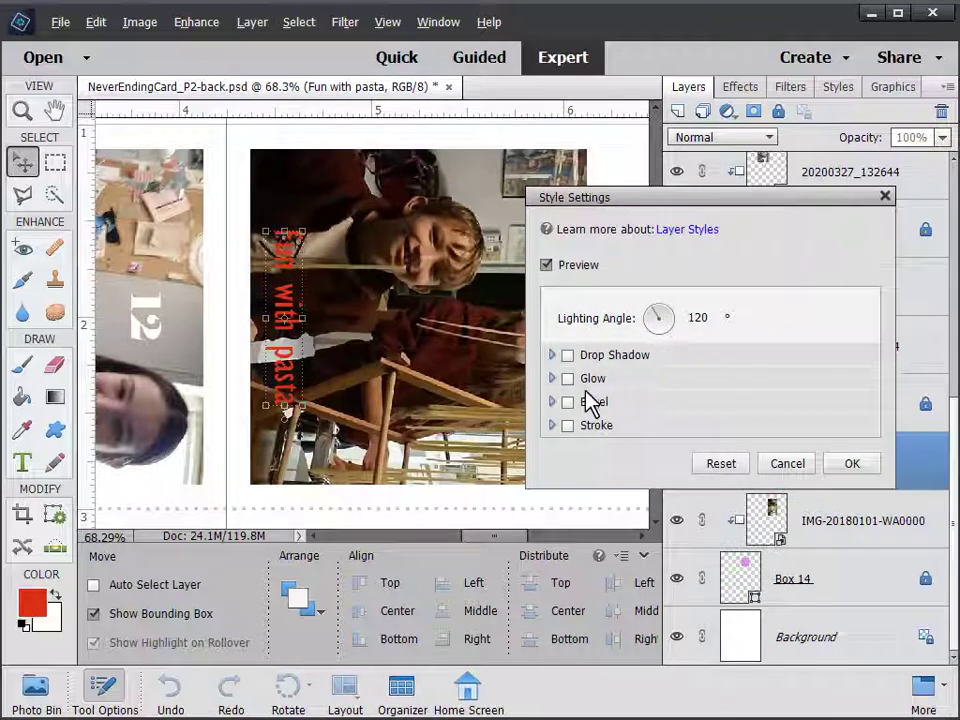
left_click(568, 355)
mouse_move(633, 384)
left_mouse_down()
mouse_move(697, 384)
mouse_move(632, 392)
left_mouse_up()
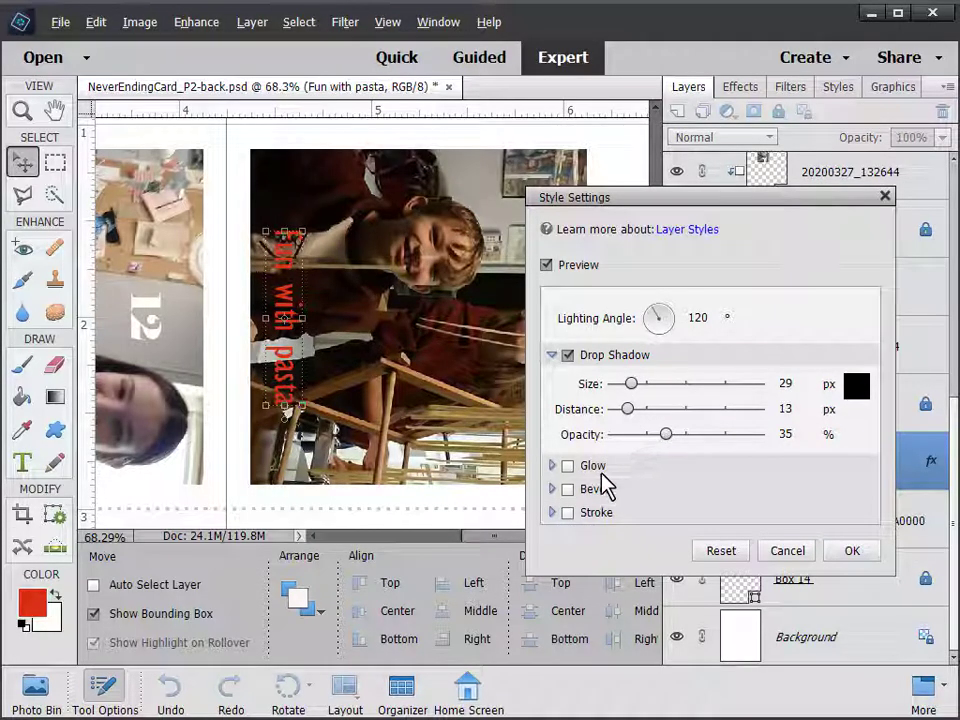
left_click(567, 514)
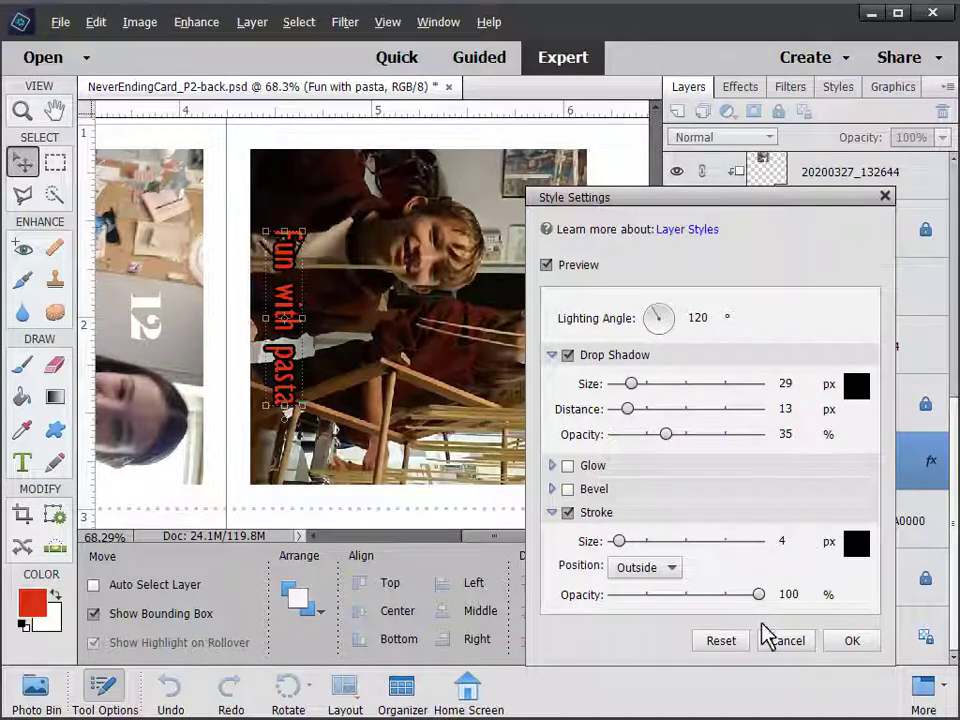
left_click(786, 643)
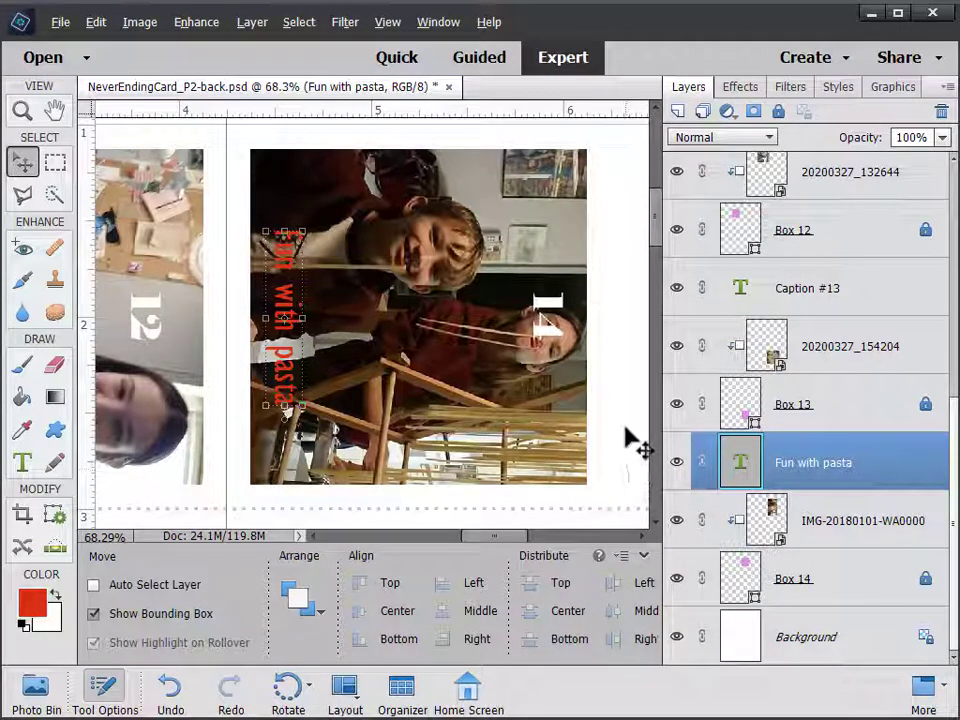
Hide the Fun with pasta caption and Numbers group, fit the page, and bring up Save As
left_click(677, 463)
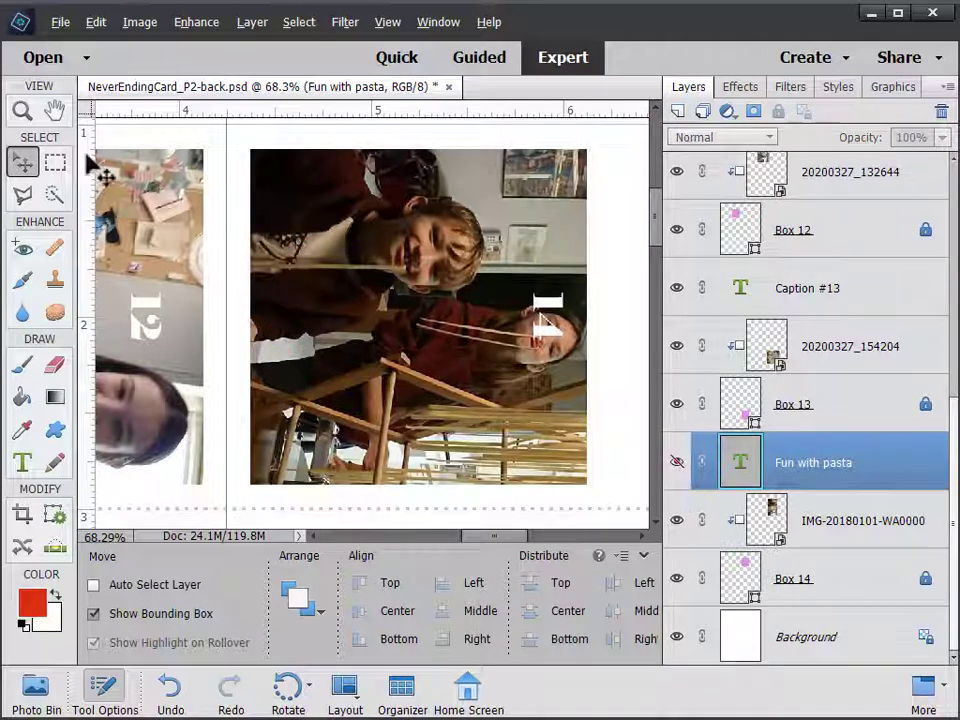
double_click(55, 112)
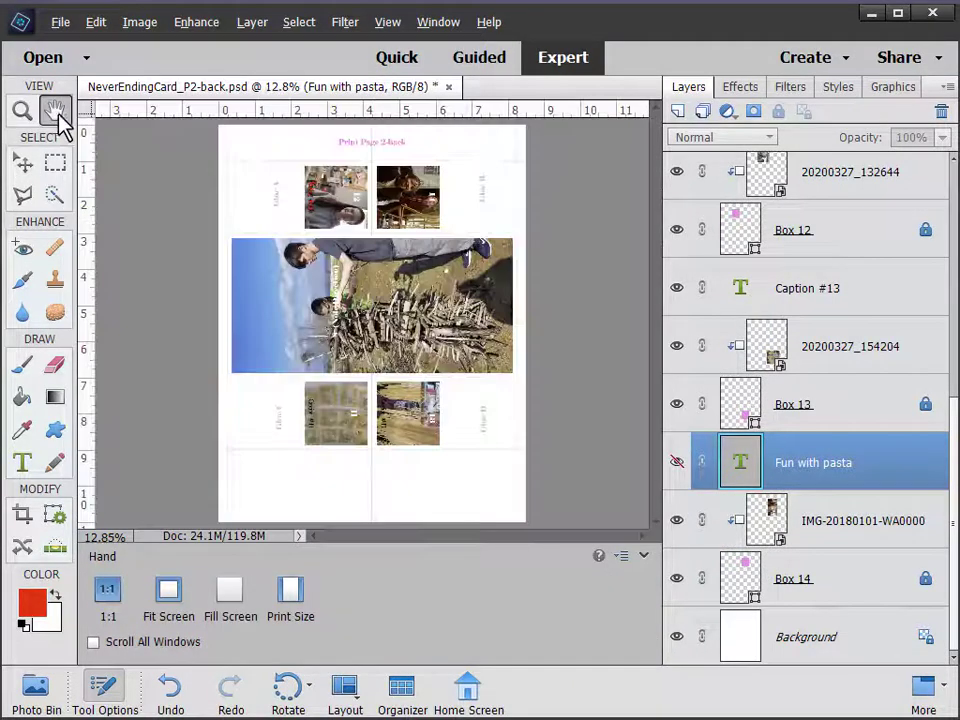
scroll(945, 272, "up", 10)
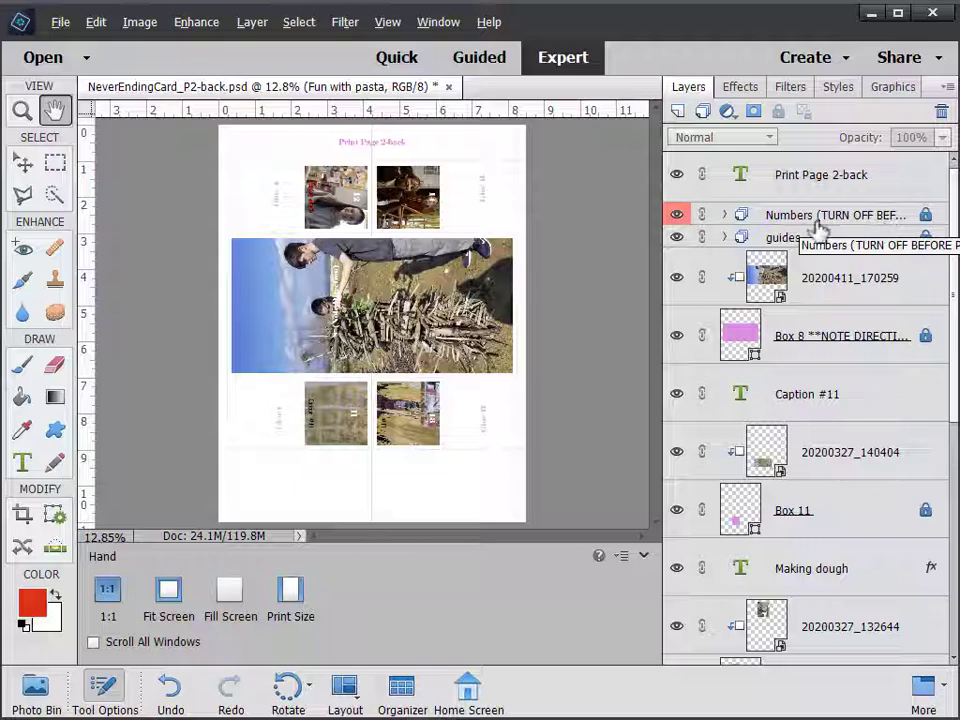
left_click(677, 216)
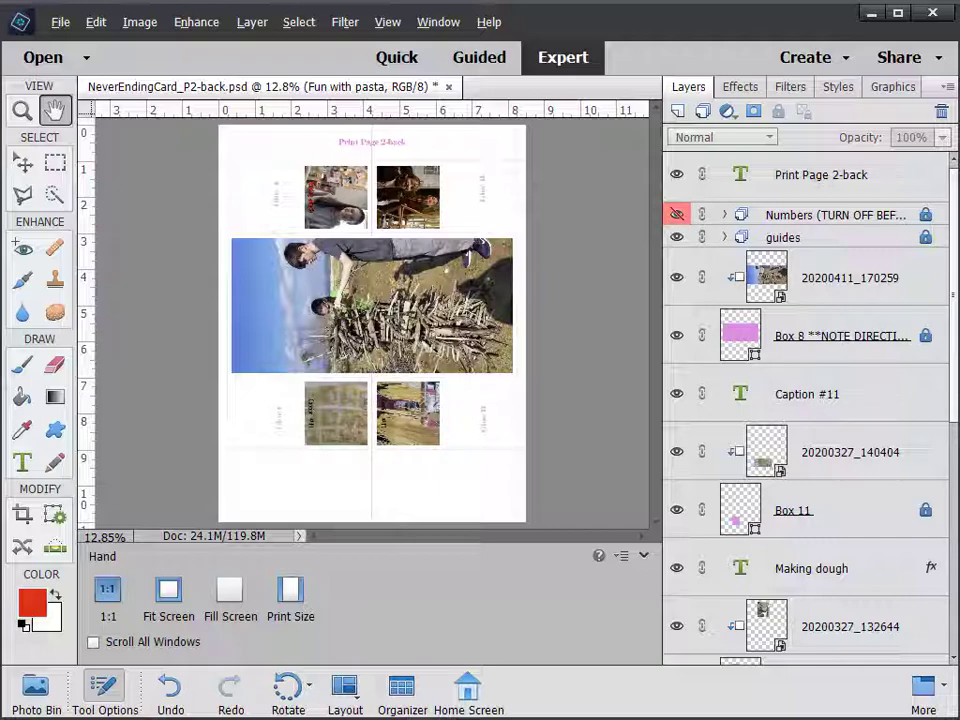
key("ctrl+shift+s")
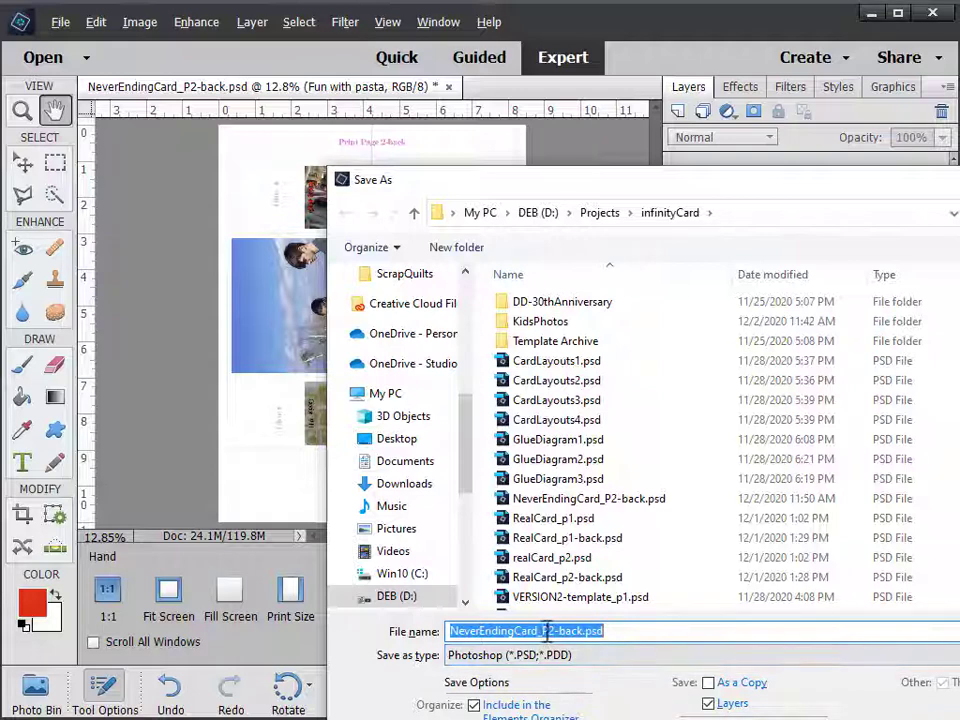
Rename the file from NeverEndingCard_P2-back.psd to KIdsCard_P2-back.psd and save
left_click_drag(513, 631, 388, 631)
type("KIds")
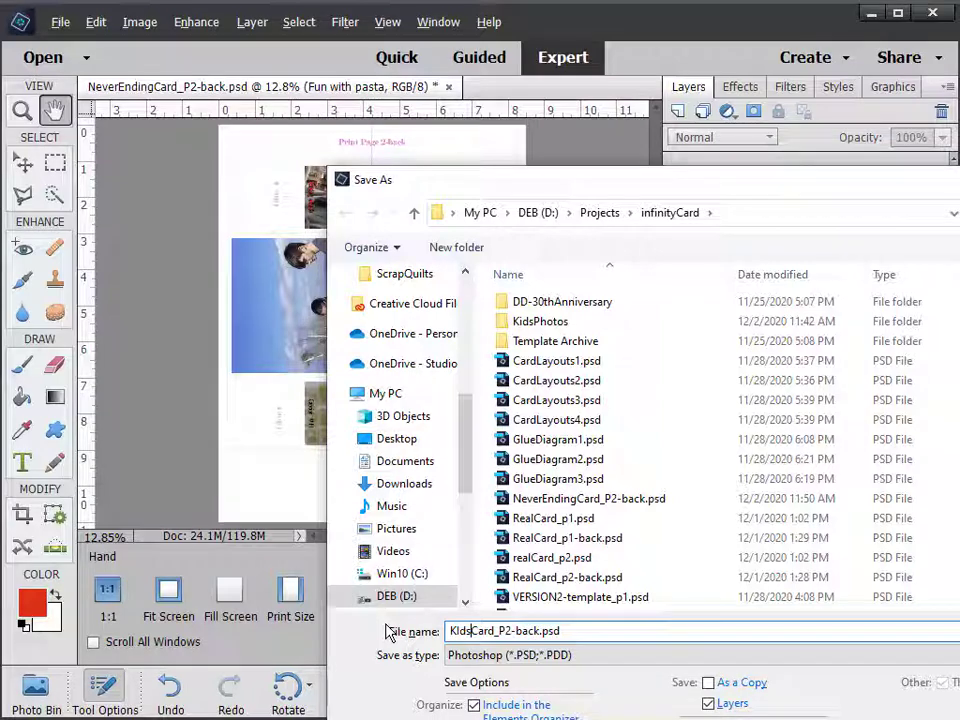
key("Return")
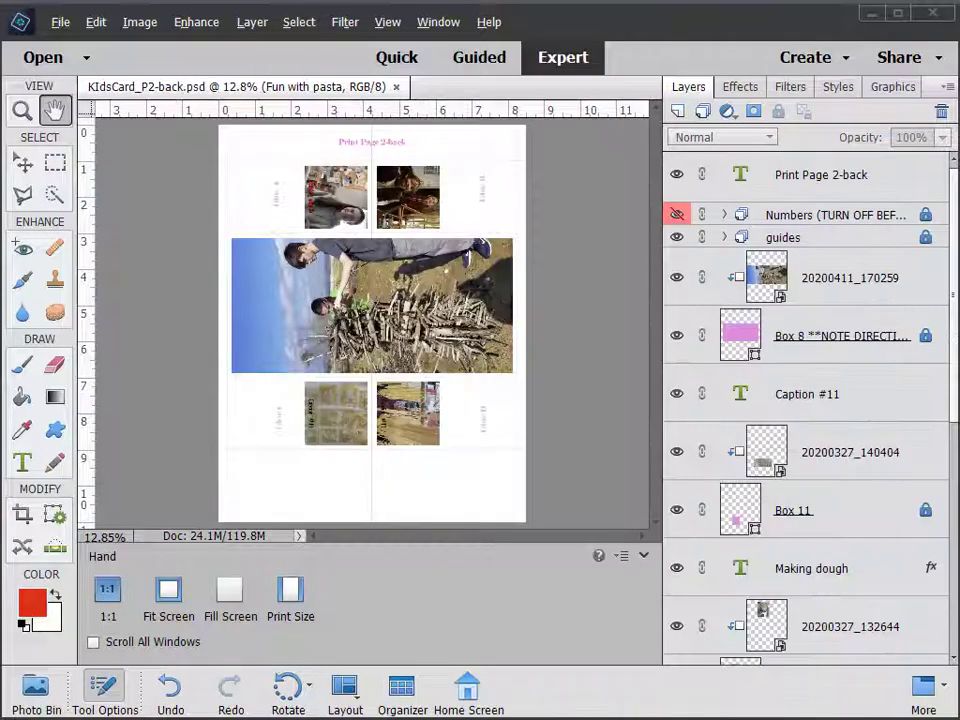